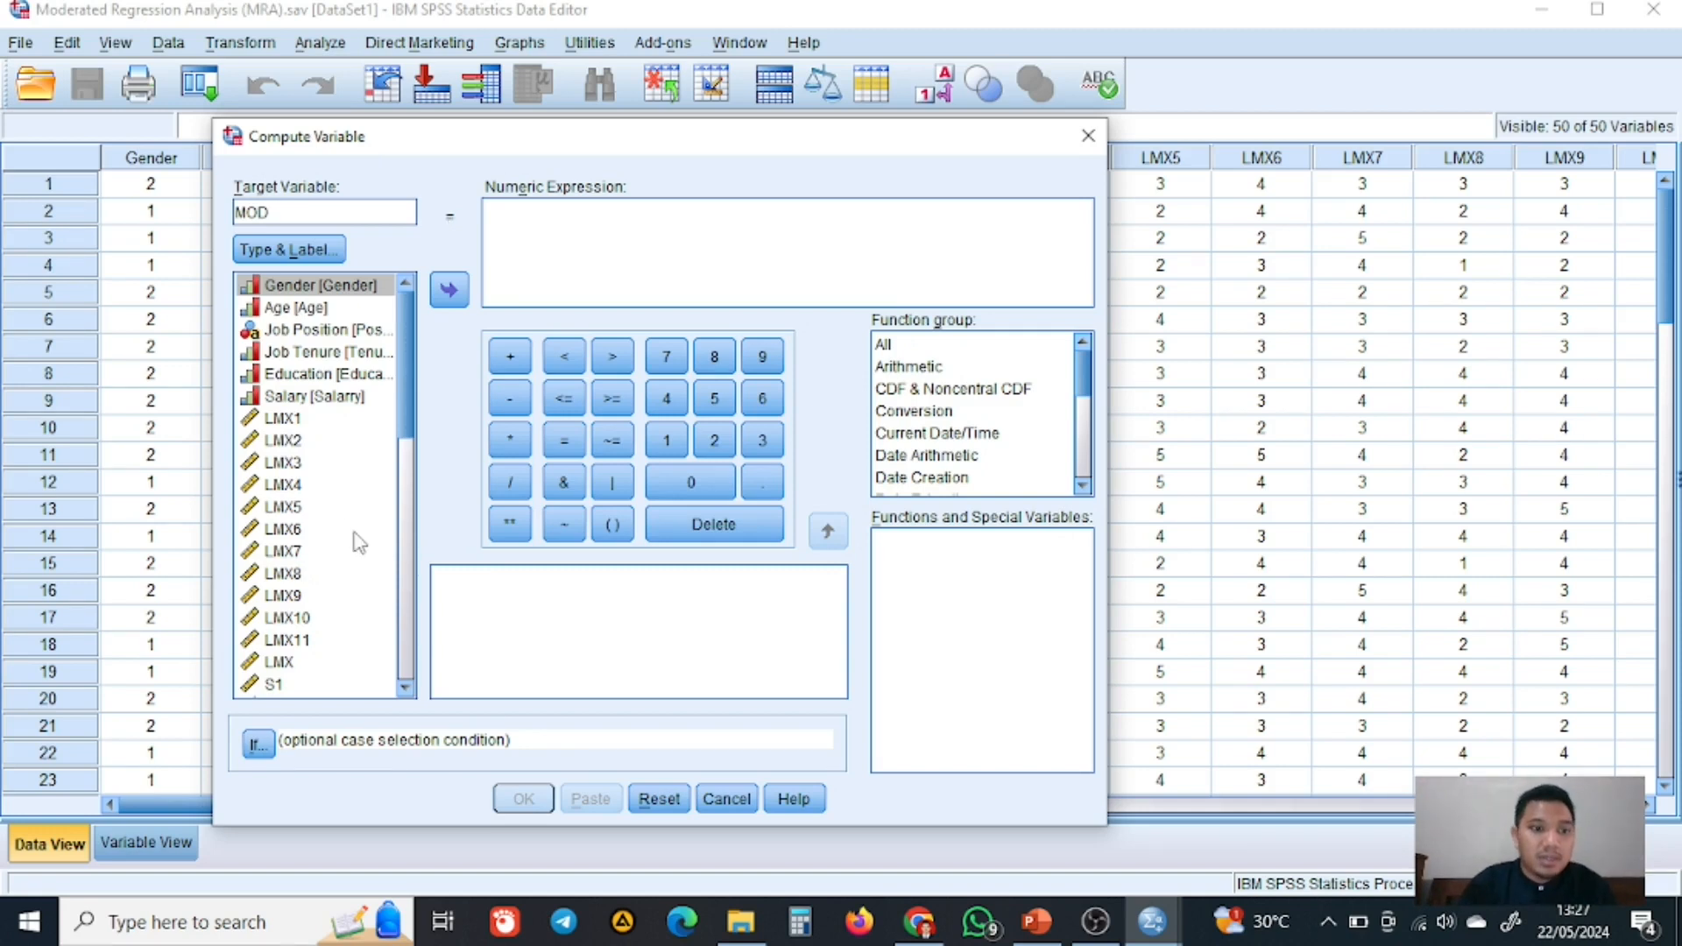
- Compute the target variable MOD as STRES * LMX
scroll(359, 543, down, 2)
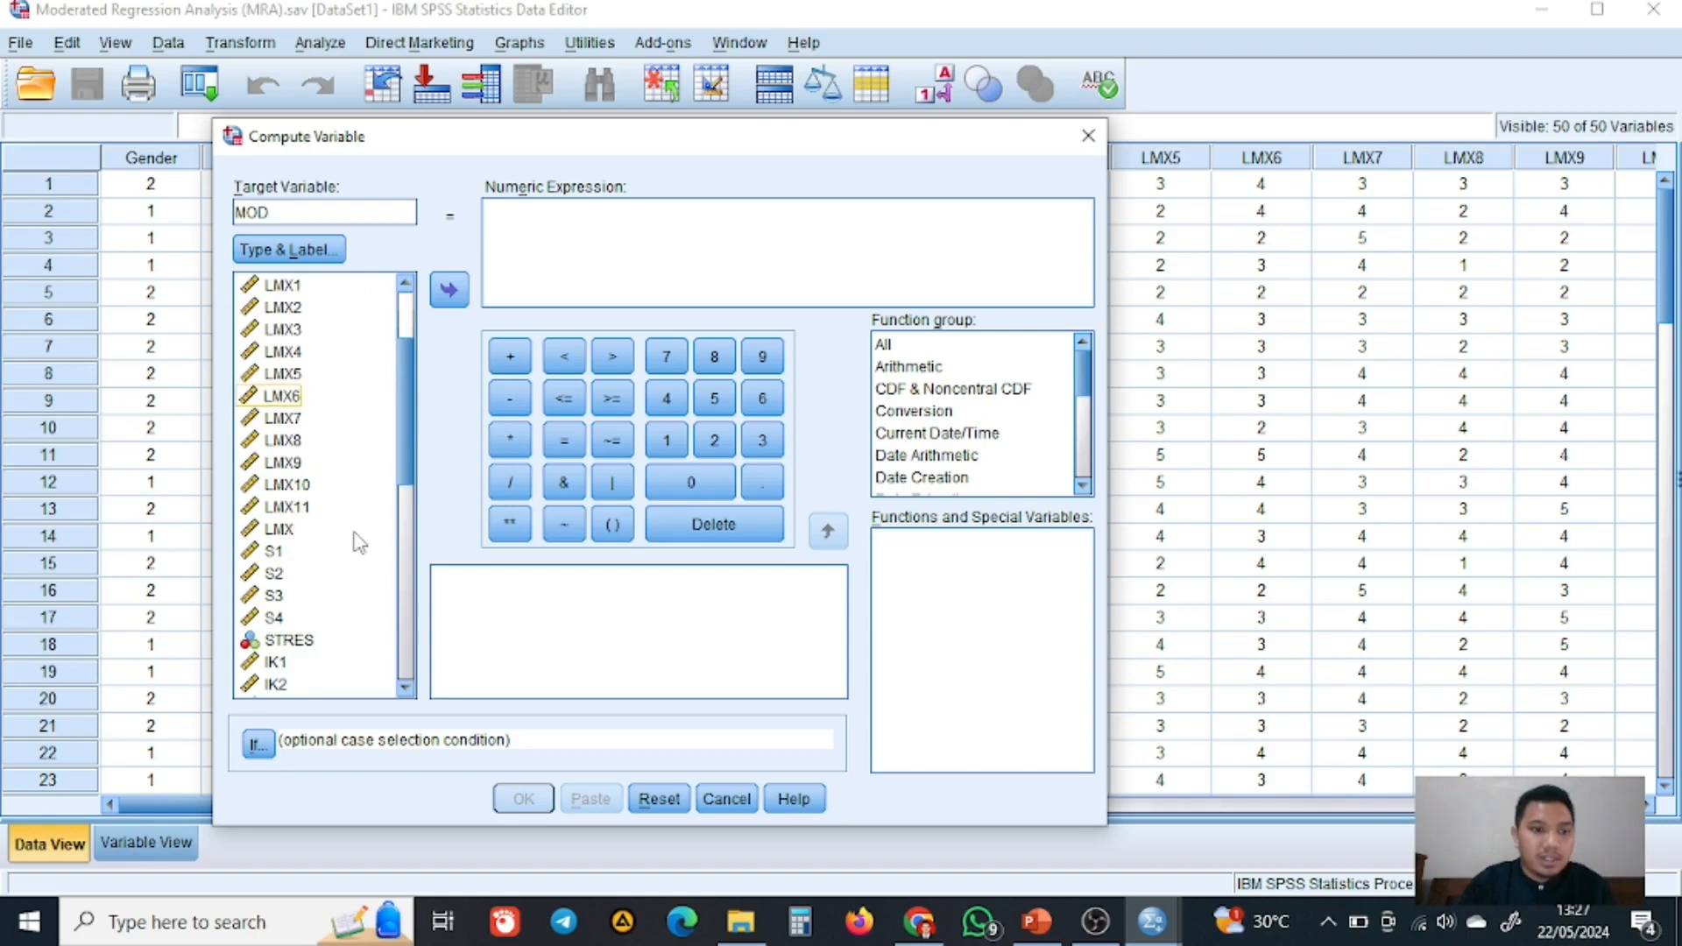
scroll(357, 539, down, 1)
click(289, 573)
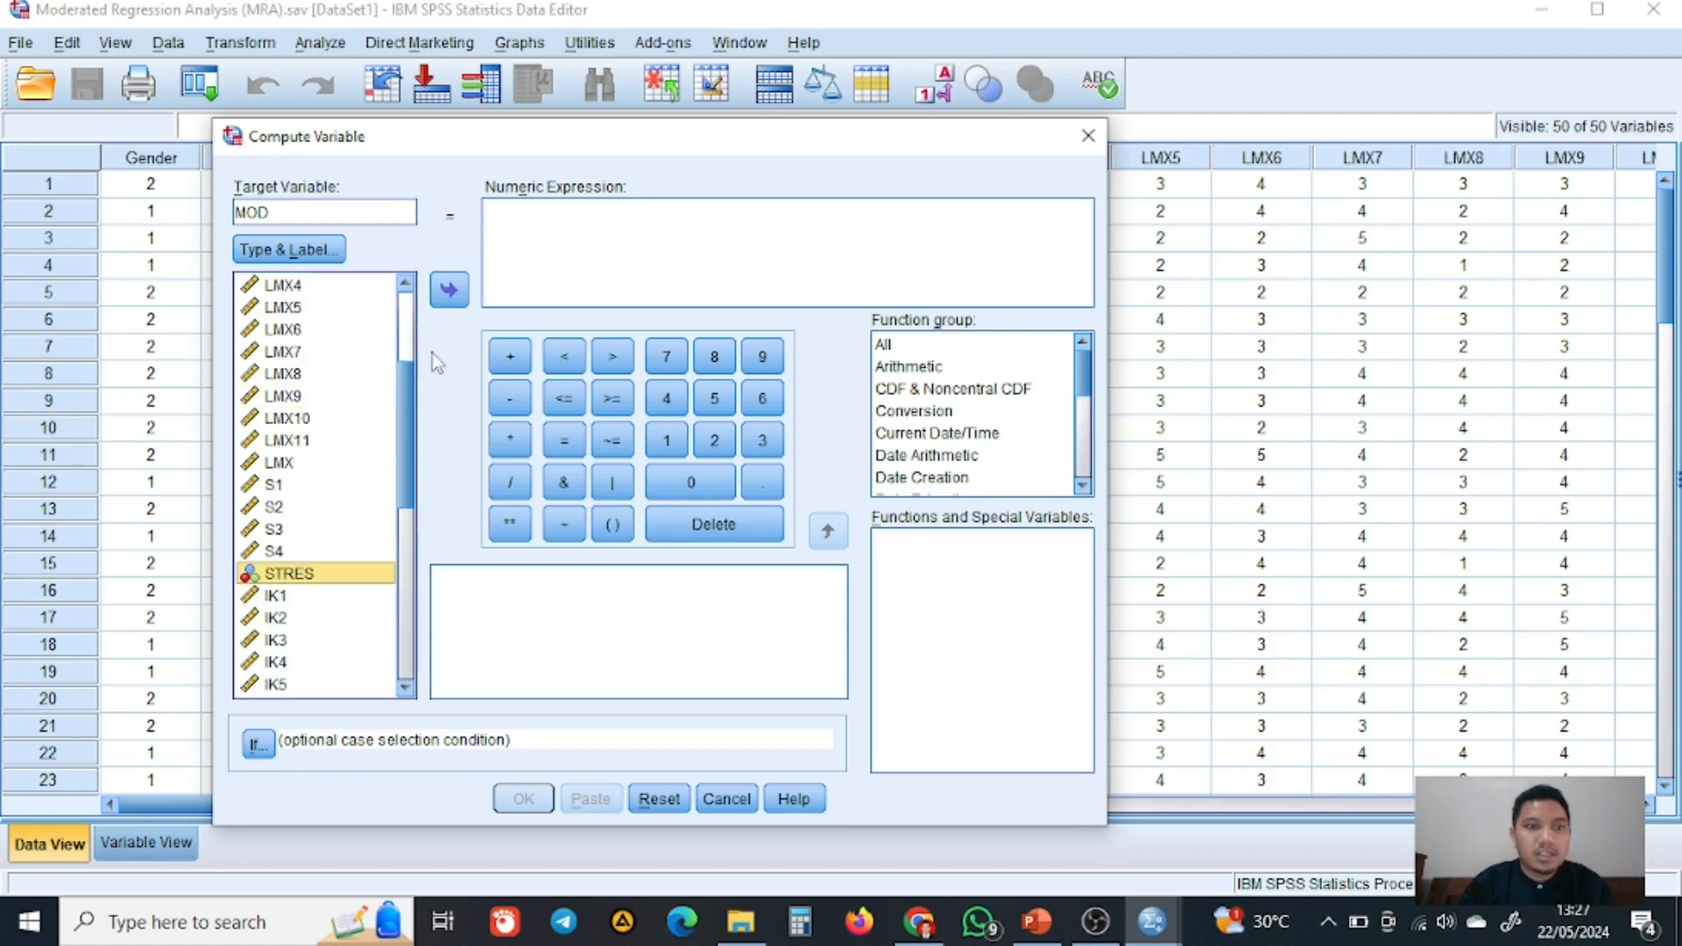
click(449, 290)
click(510, 441)
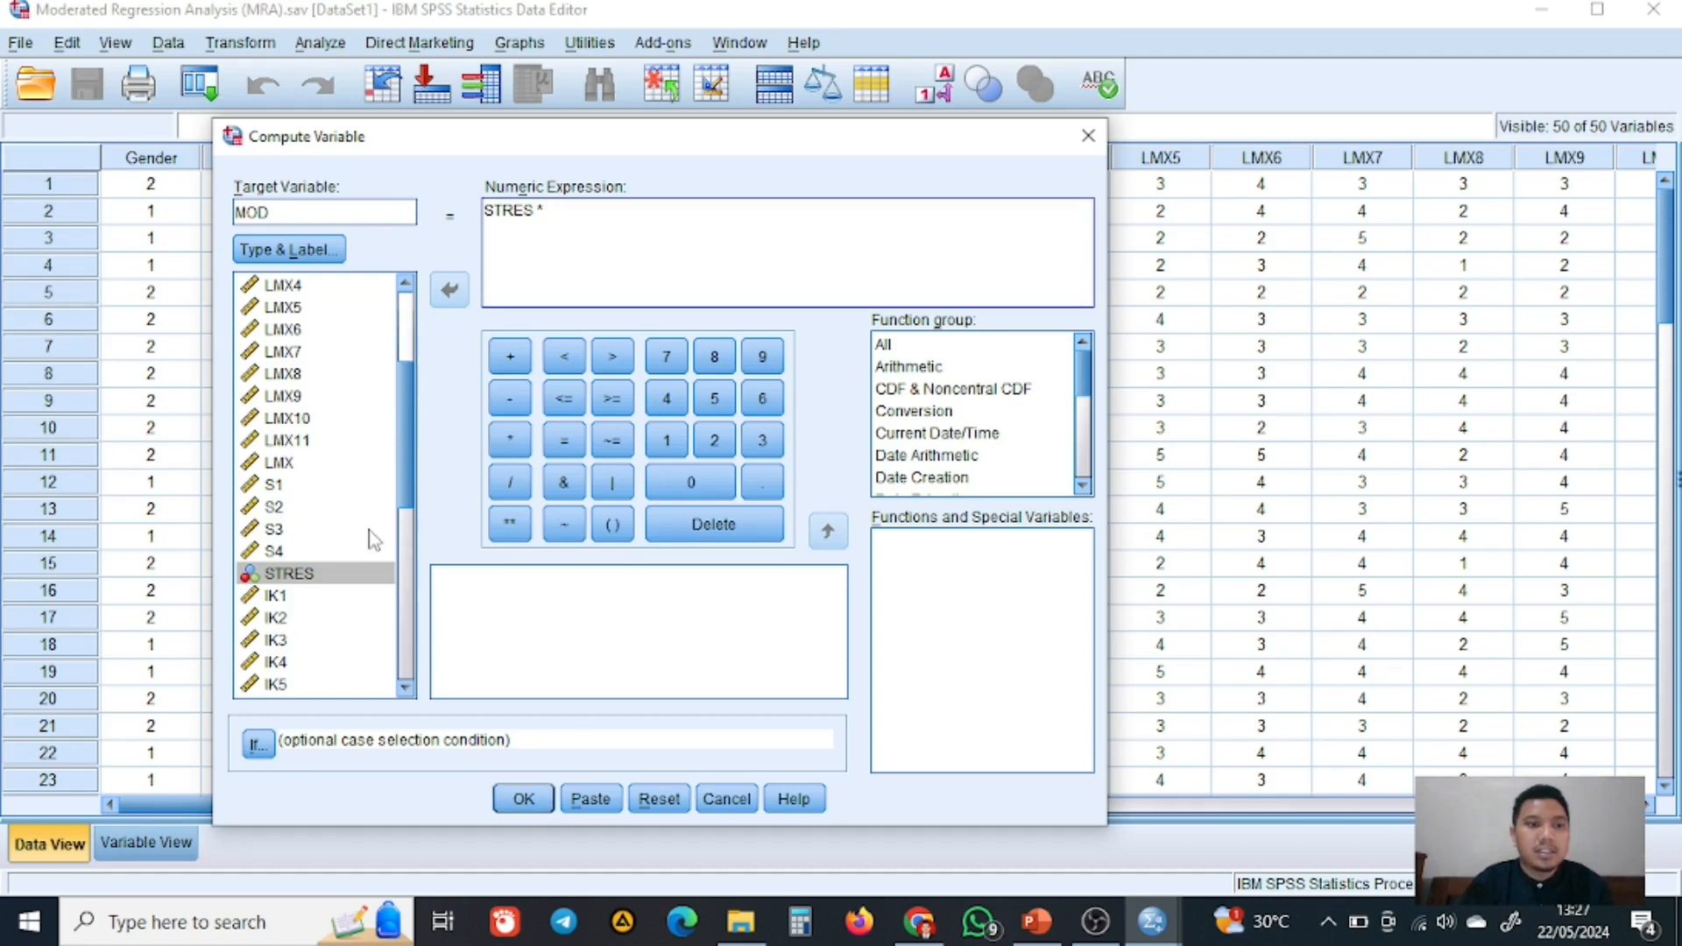
click(296, 464)
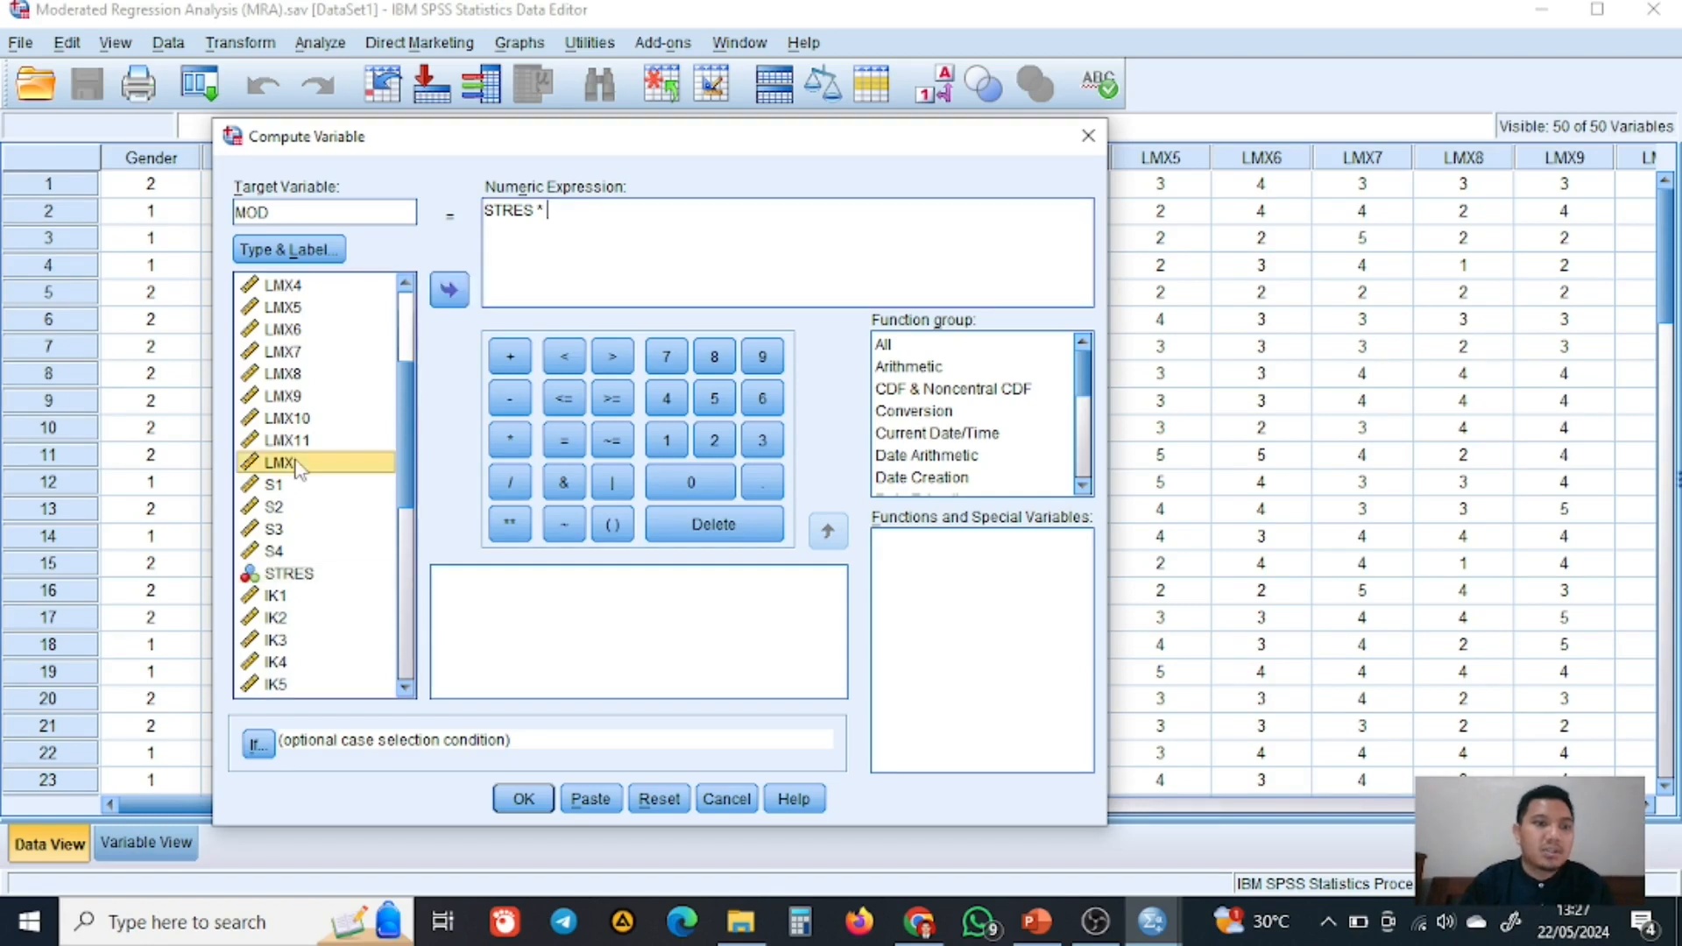
click(451, 292)
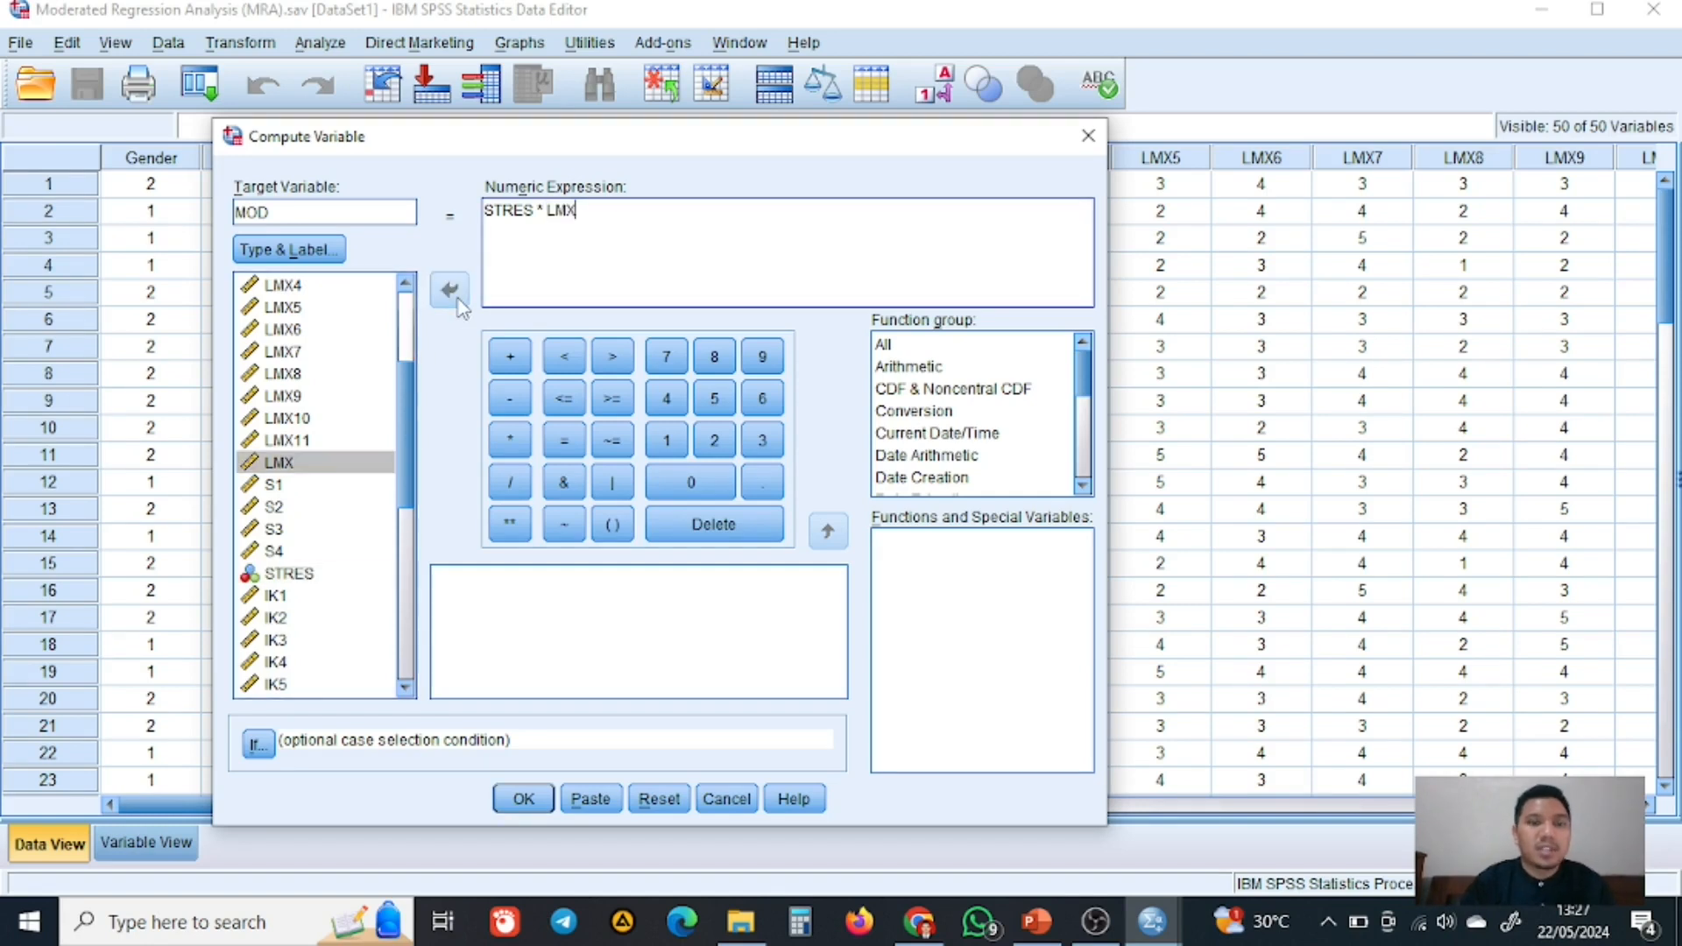
click(521, 799)
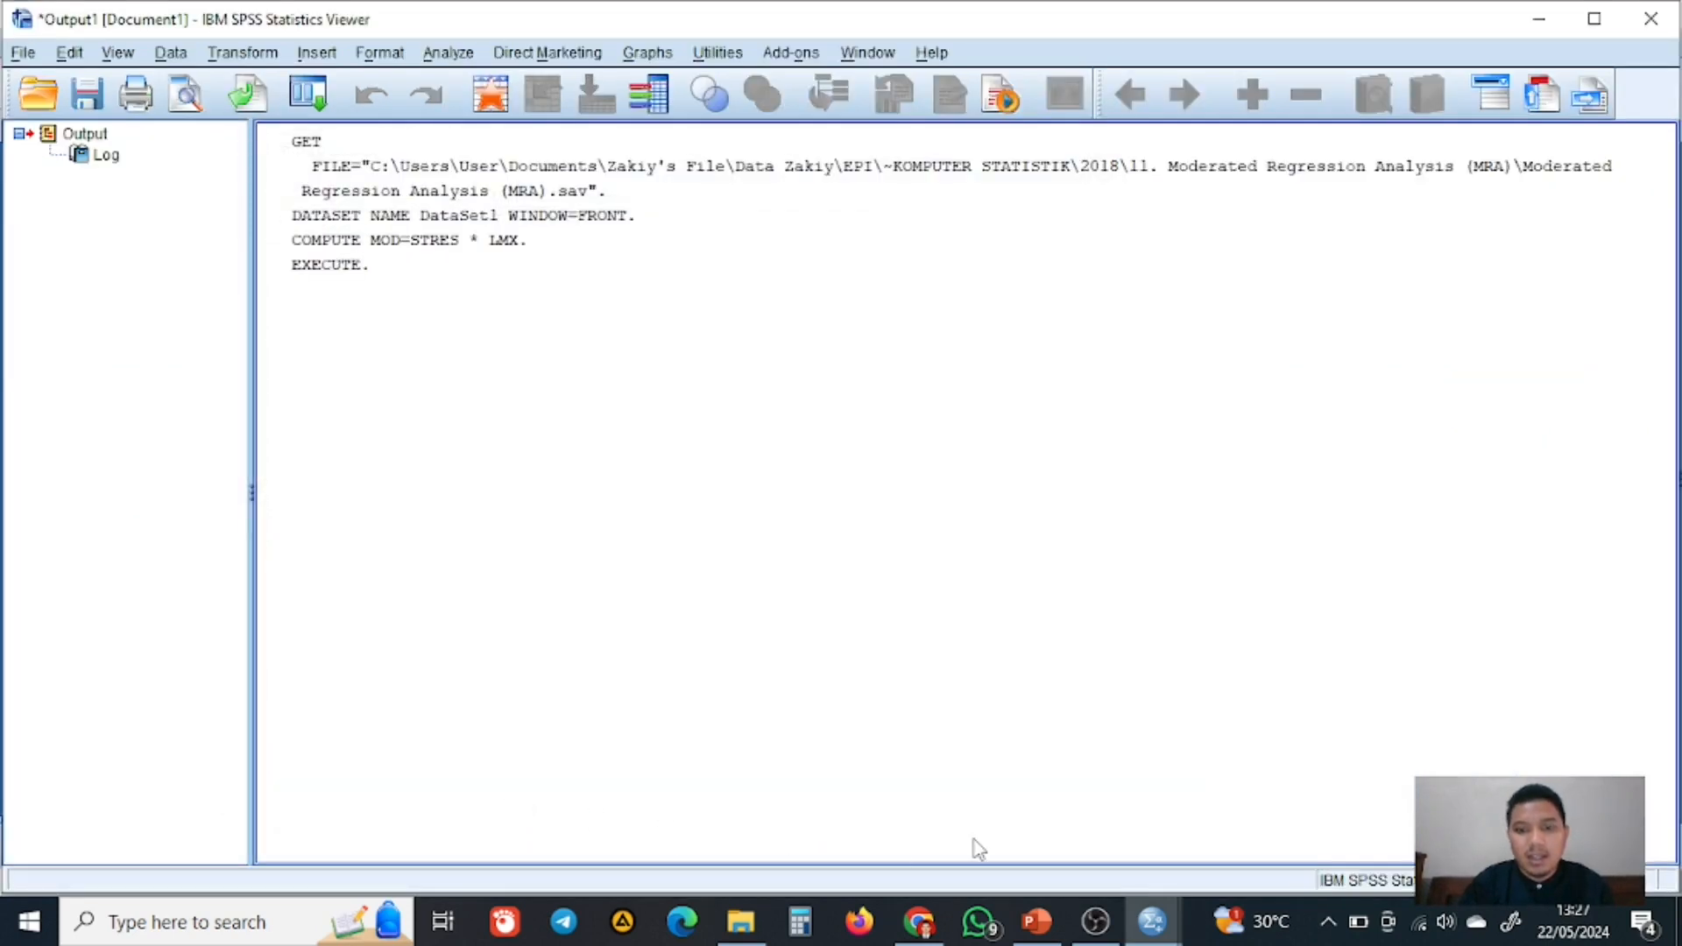
- In the data editor, set the MOD variable's decimals to 0 and return to the data values
mouse_move(1151, 924)
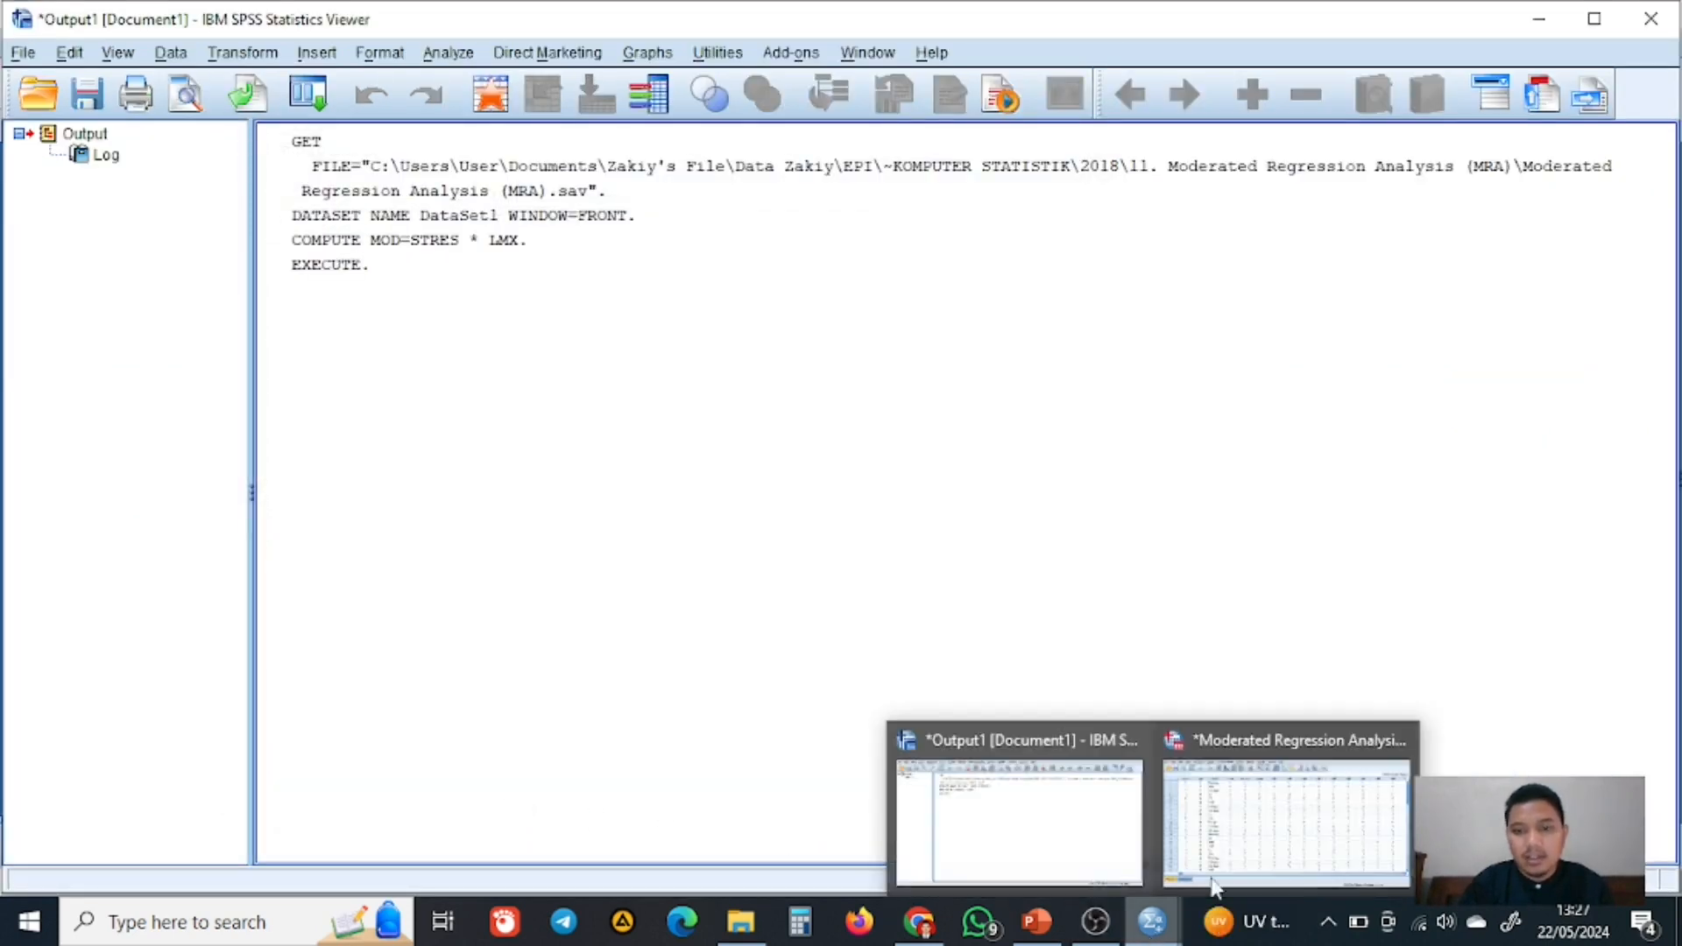
click(1287, 848)
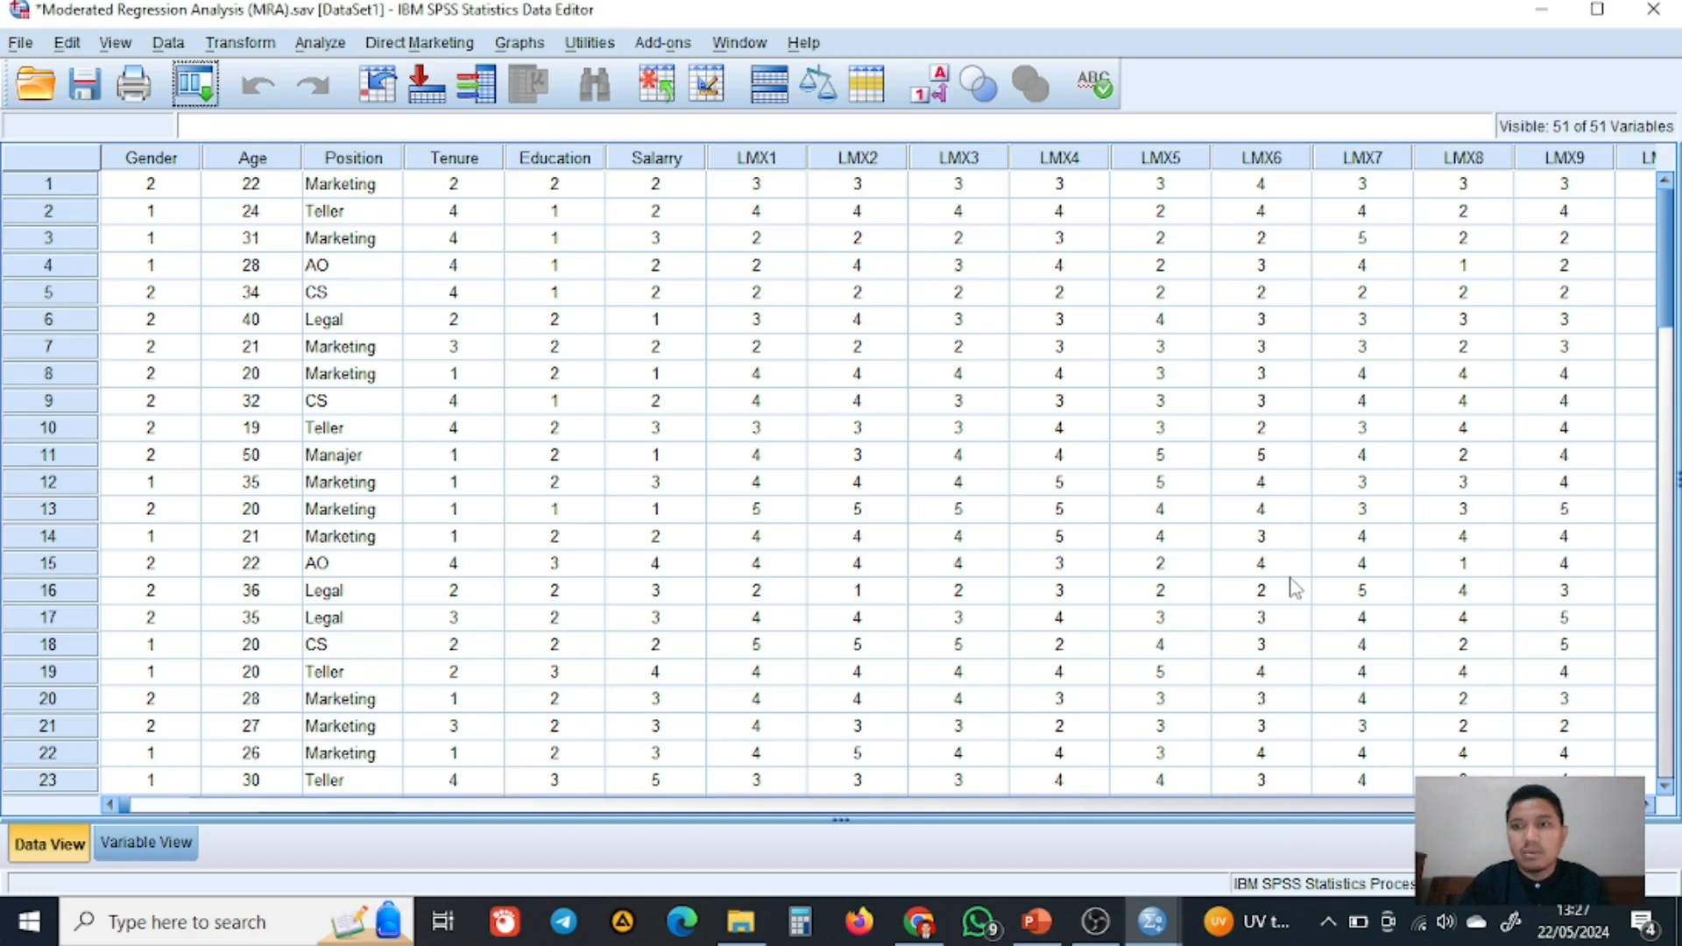
click(1305, 811)
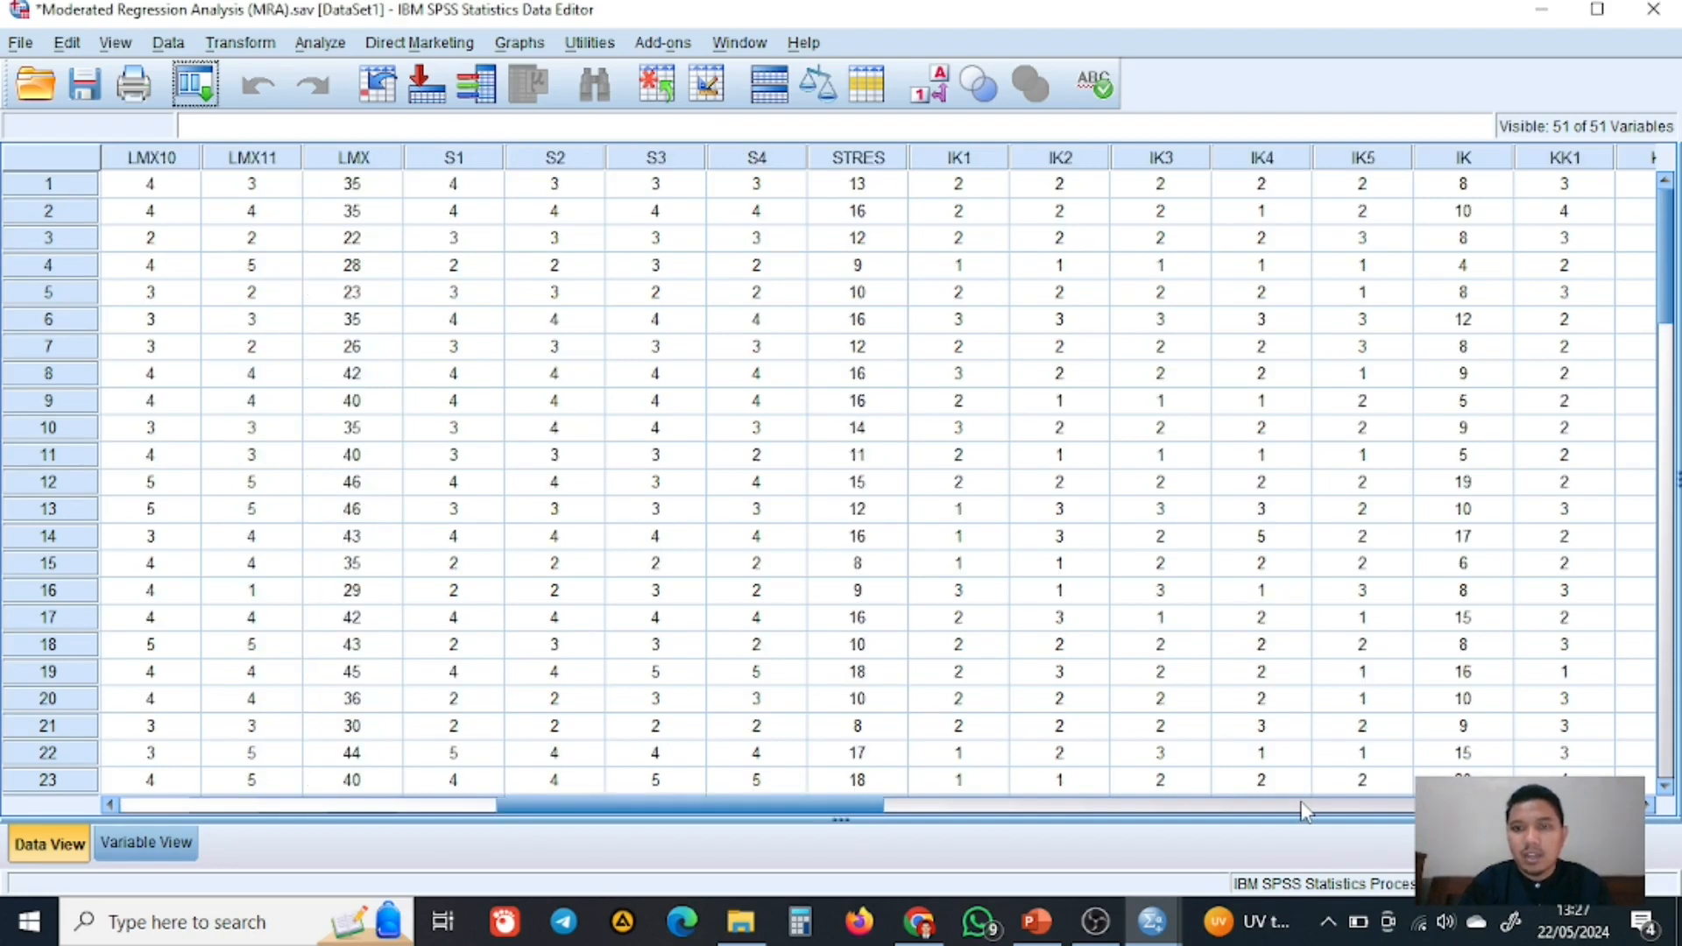
click(1305, 810)
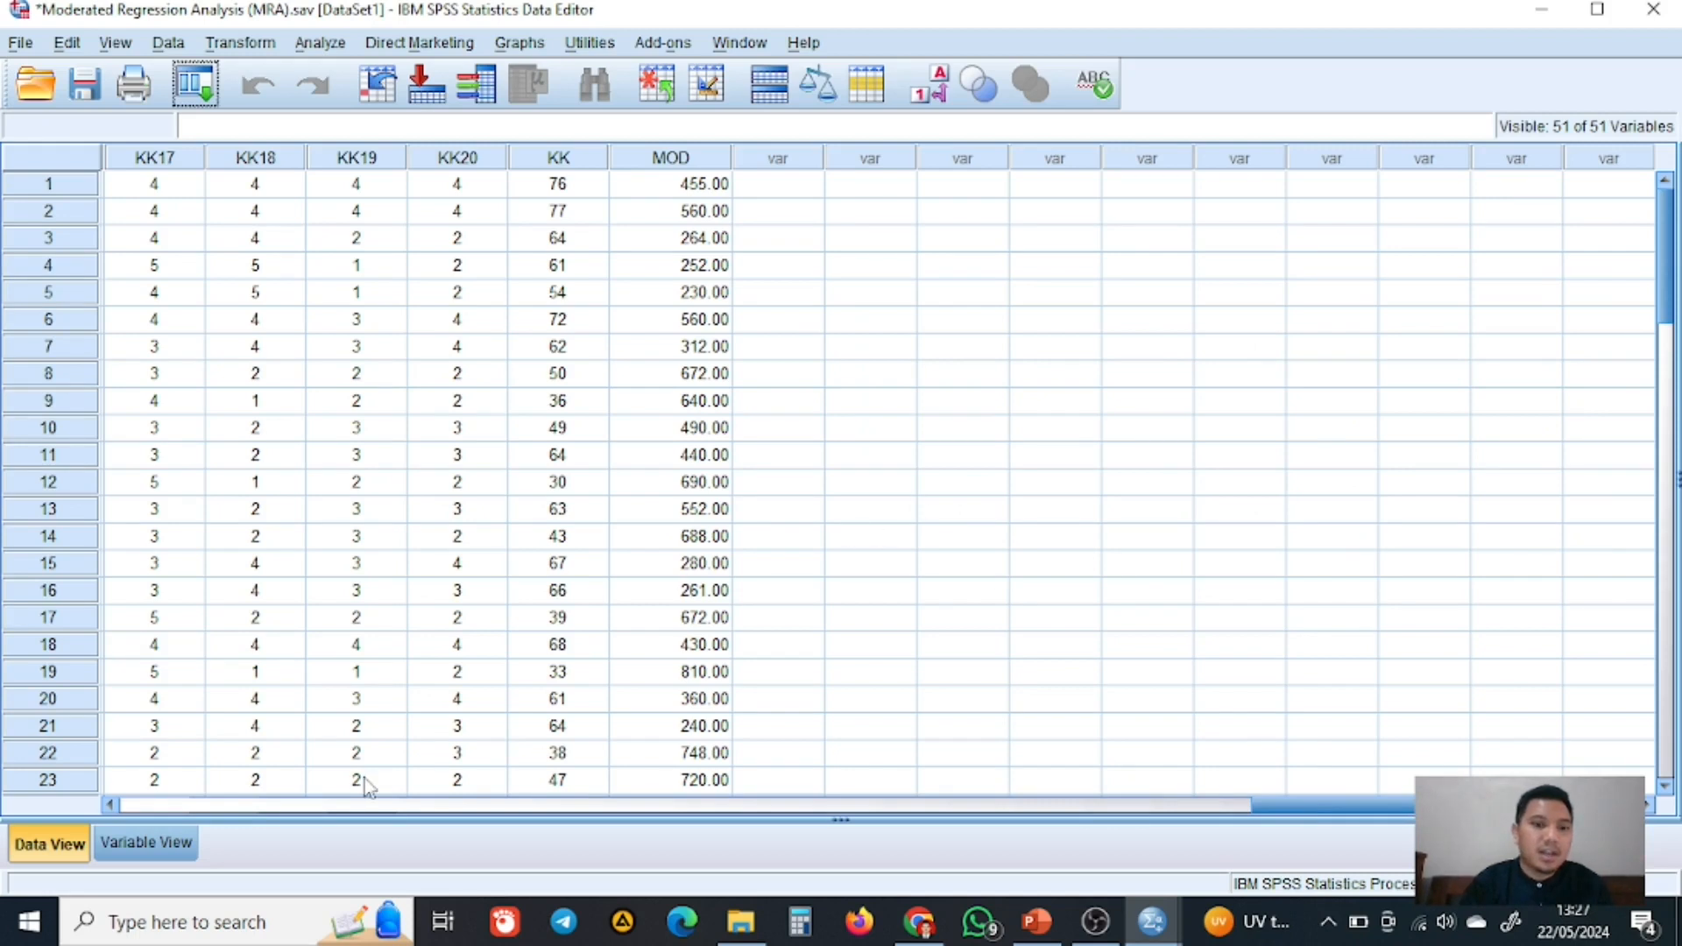
click(171, 849)
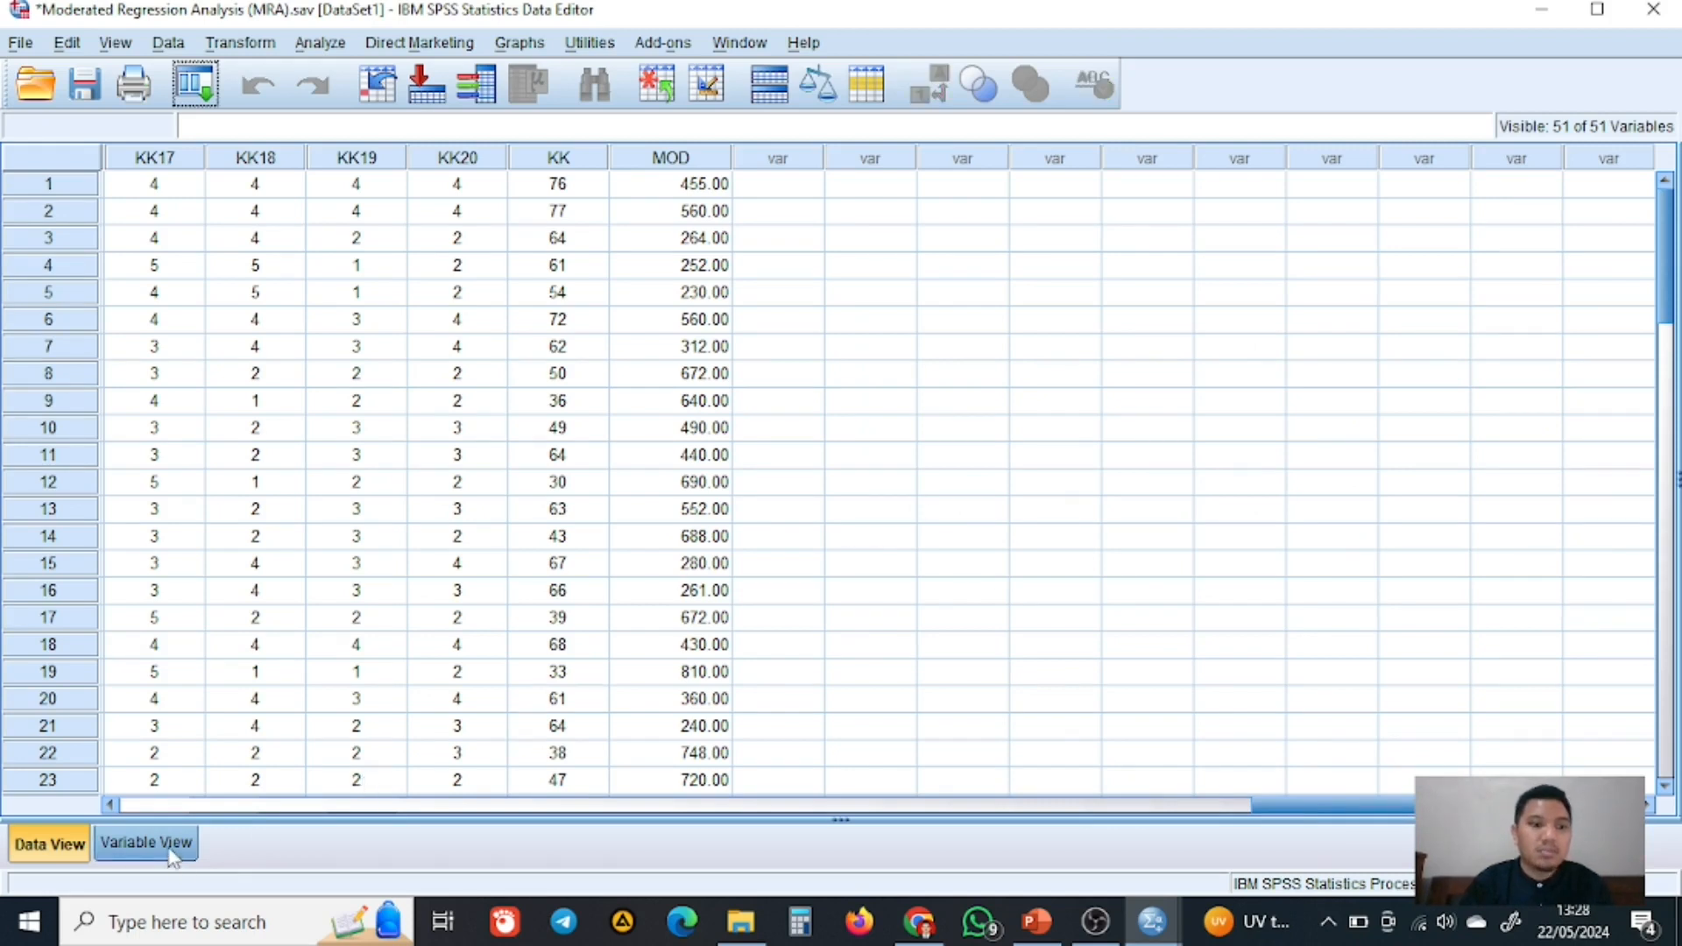
scroll(456, 740, down, 11)
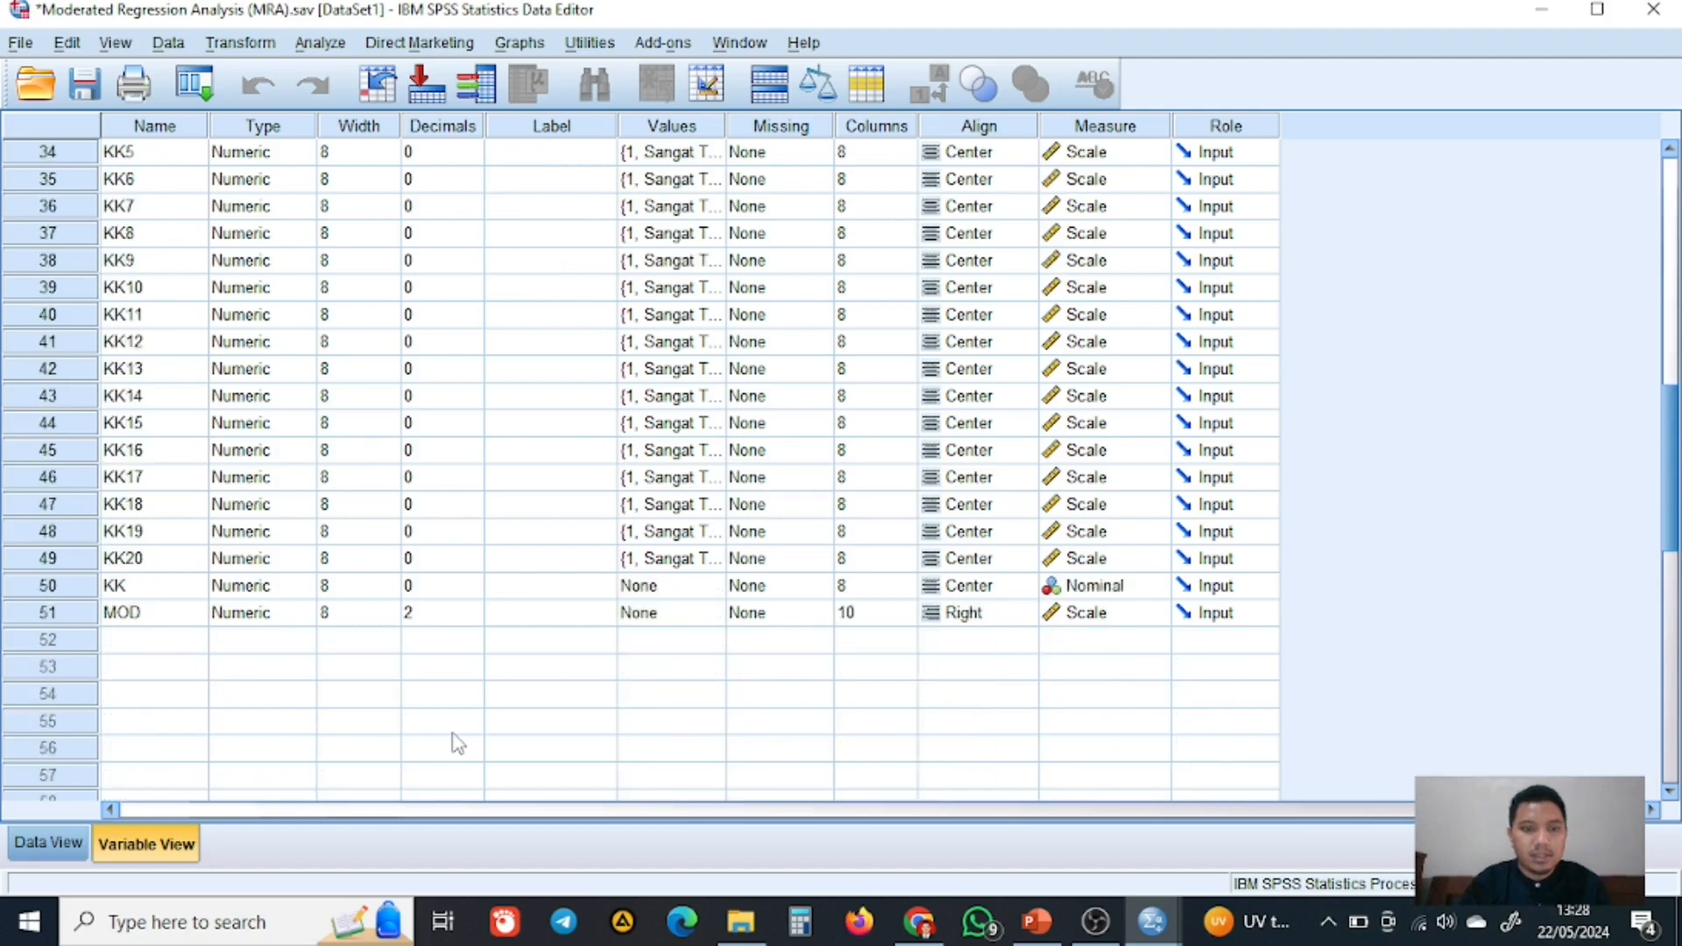
click(557, 664)
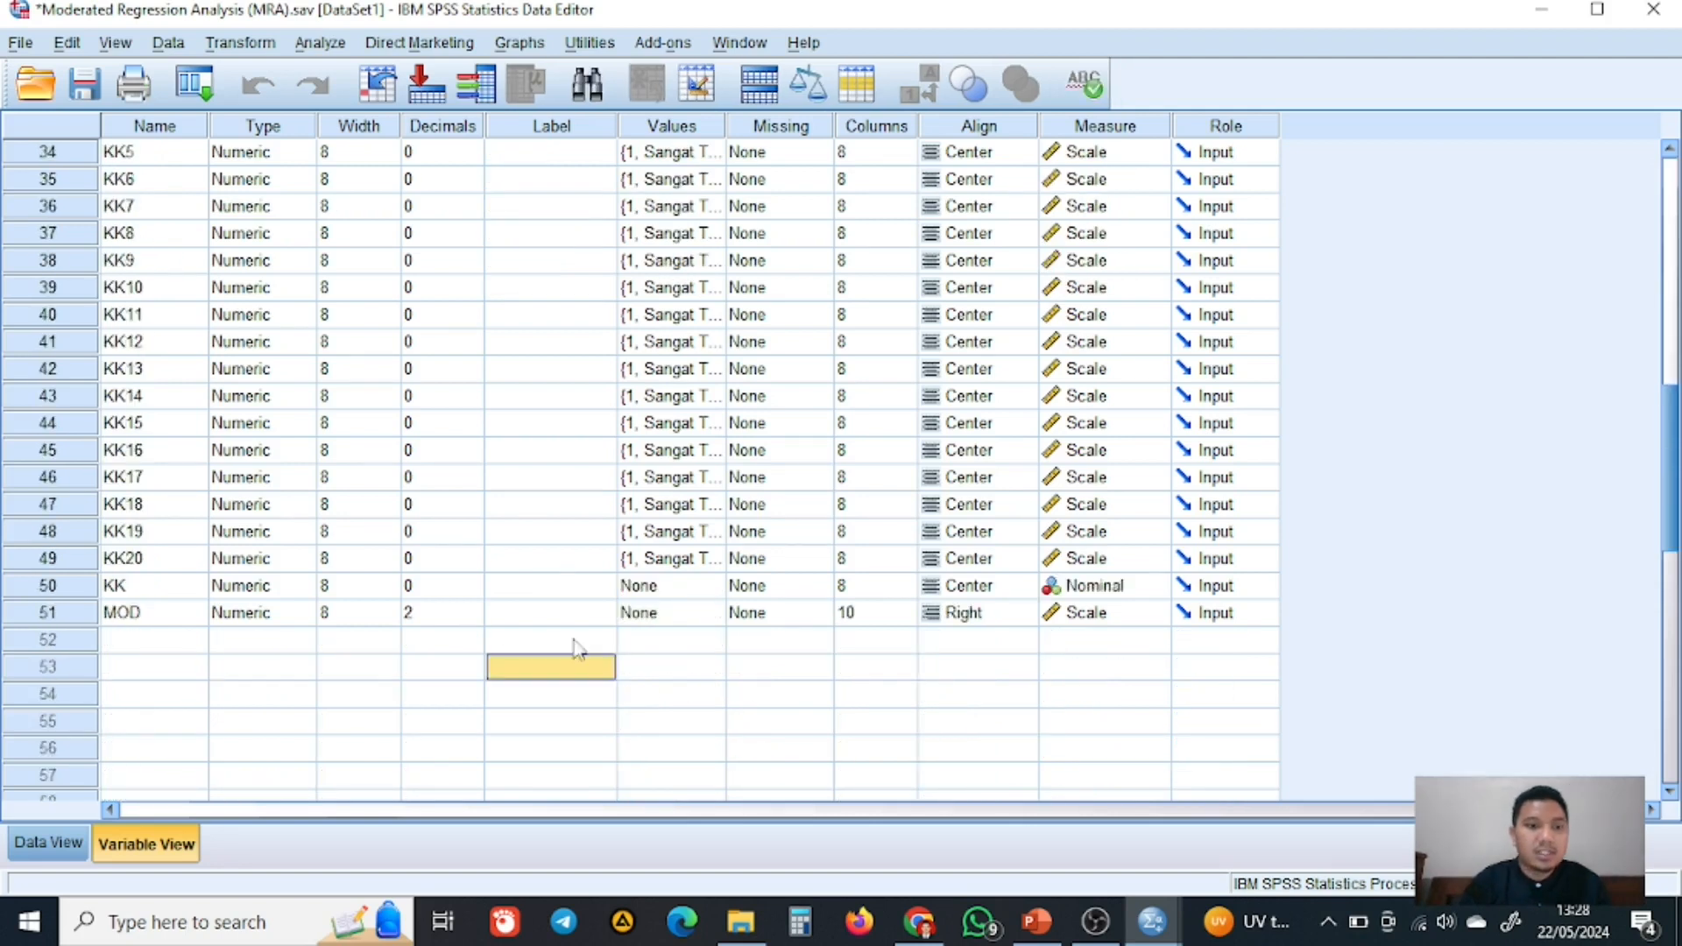
click(477, 618)
click(474, 617)
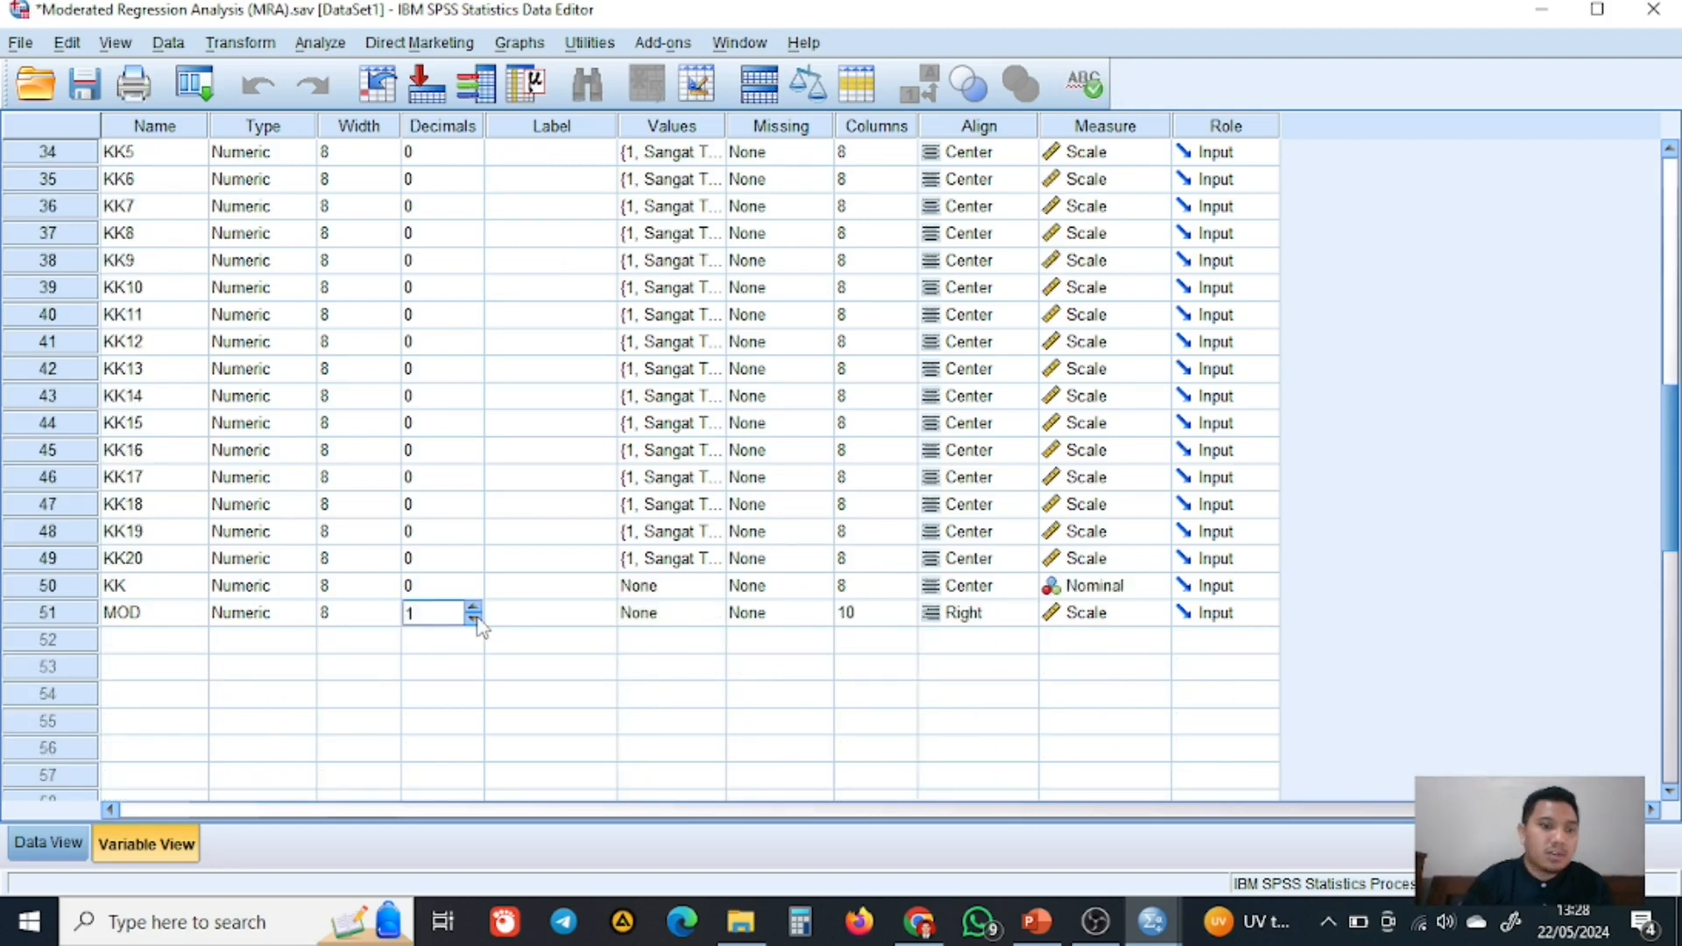
click(50, 851)
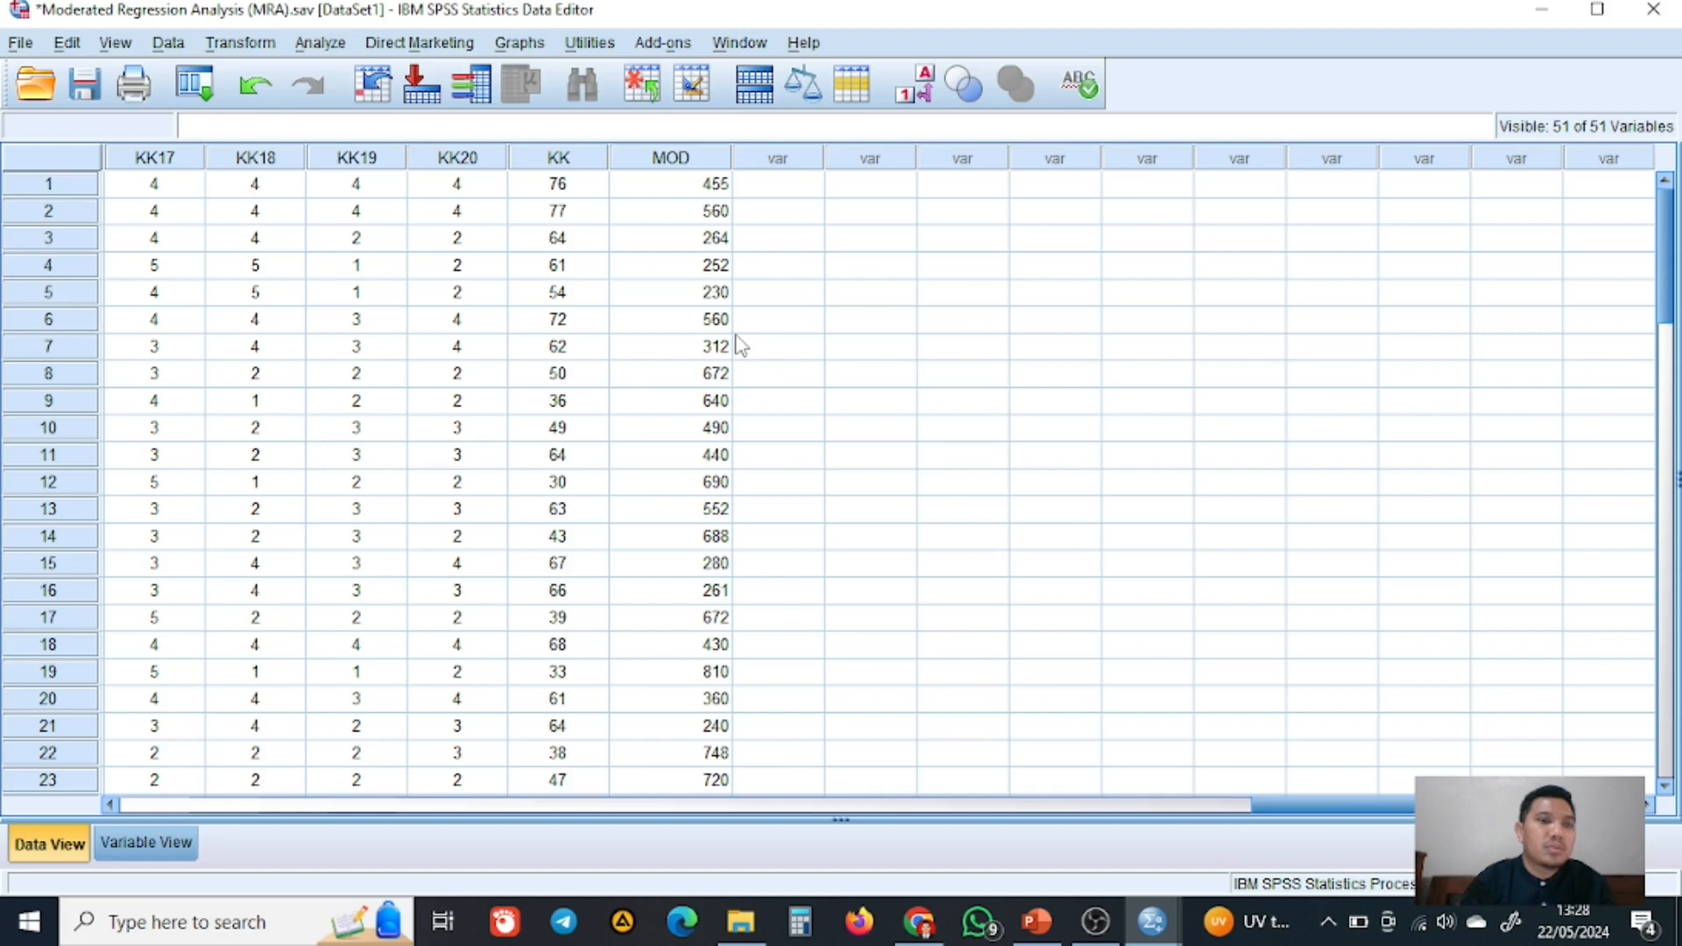
- Start a linear regression and add STRES as the independent variable in the first block
click(322, 46)
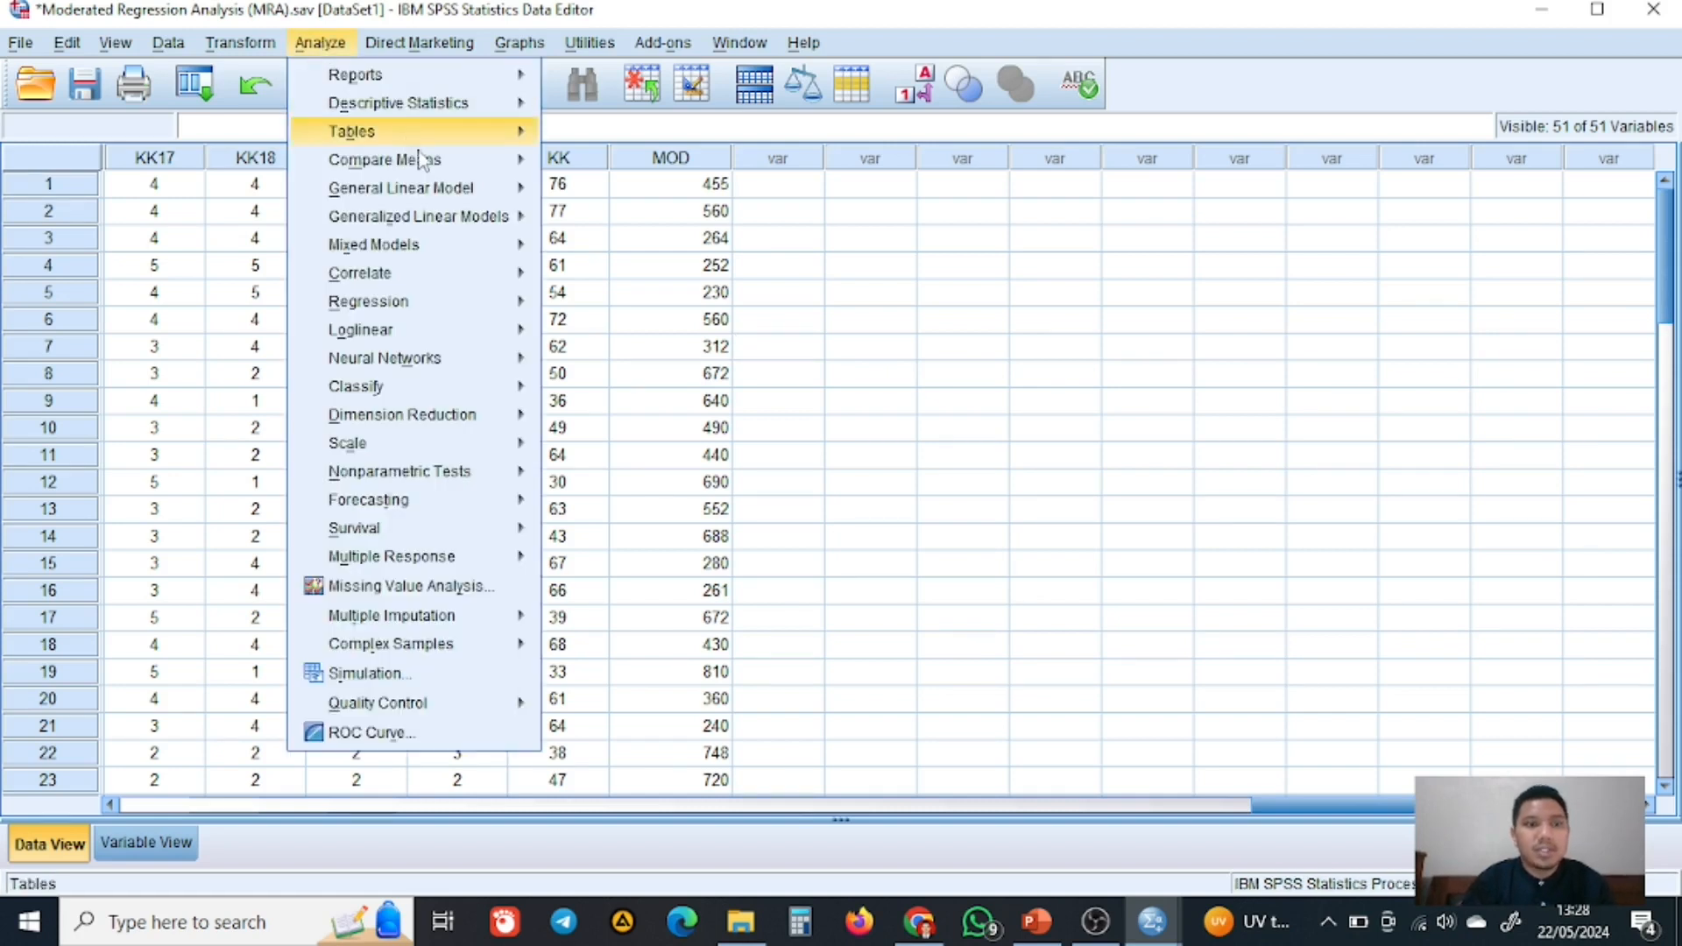
mouse_move(505, 317)
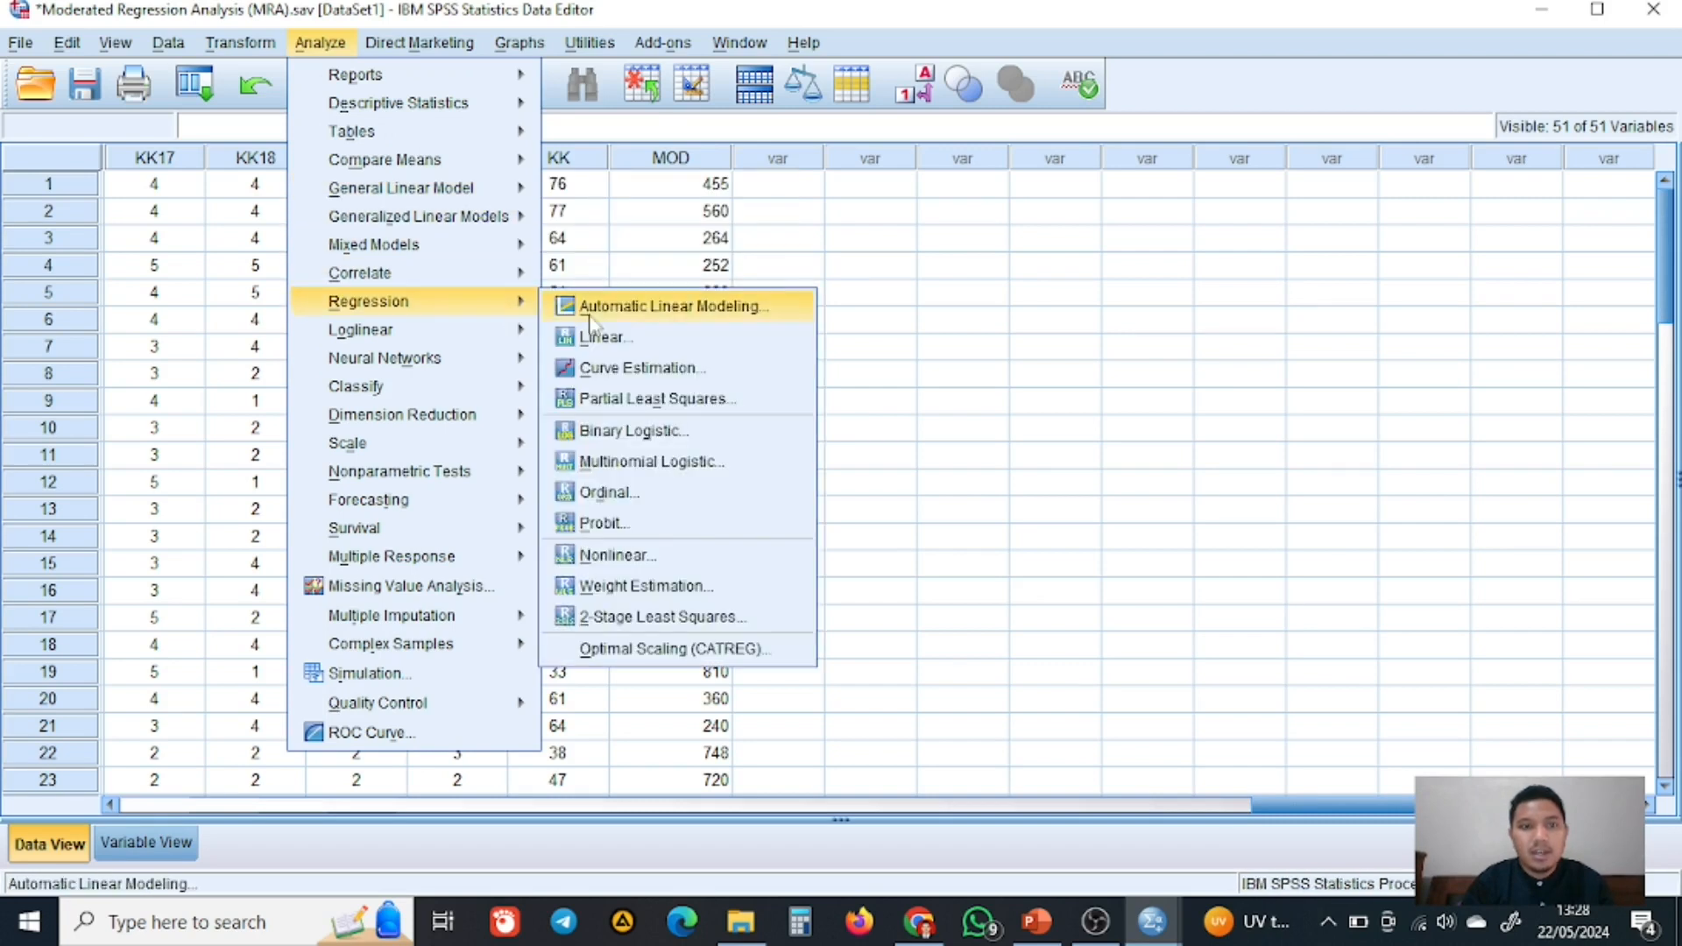
click(604, 335)
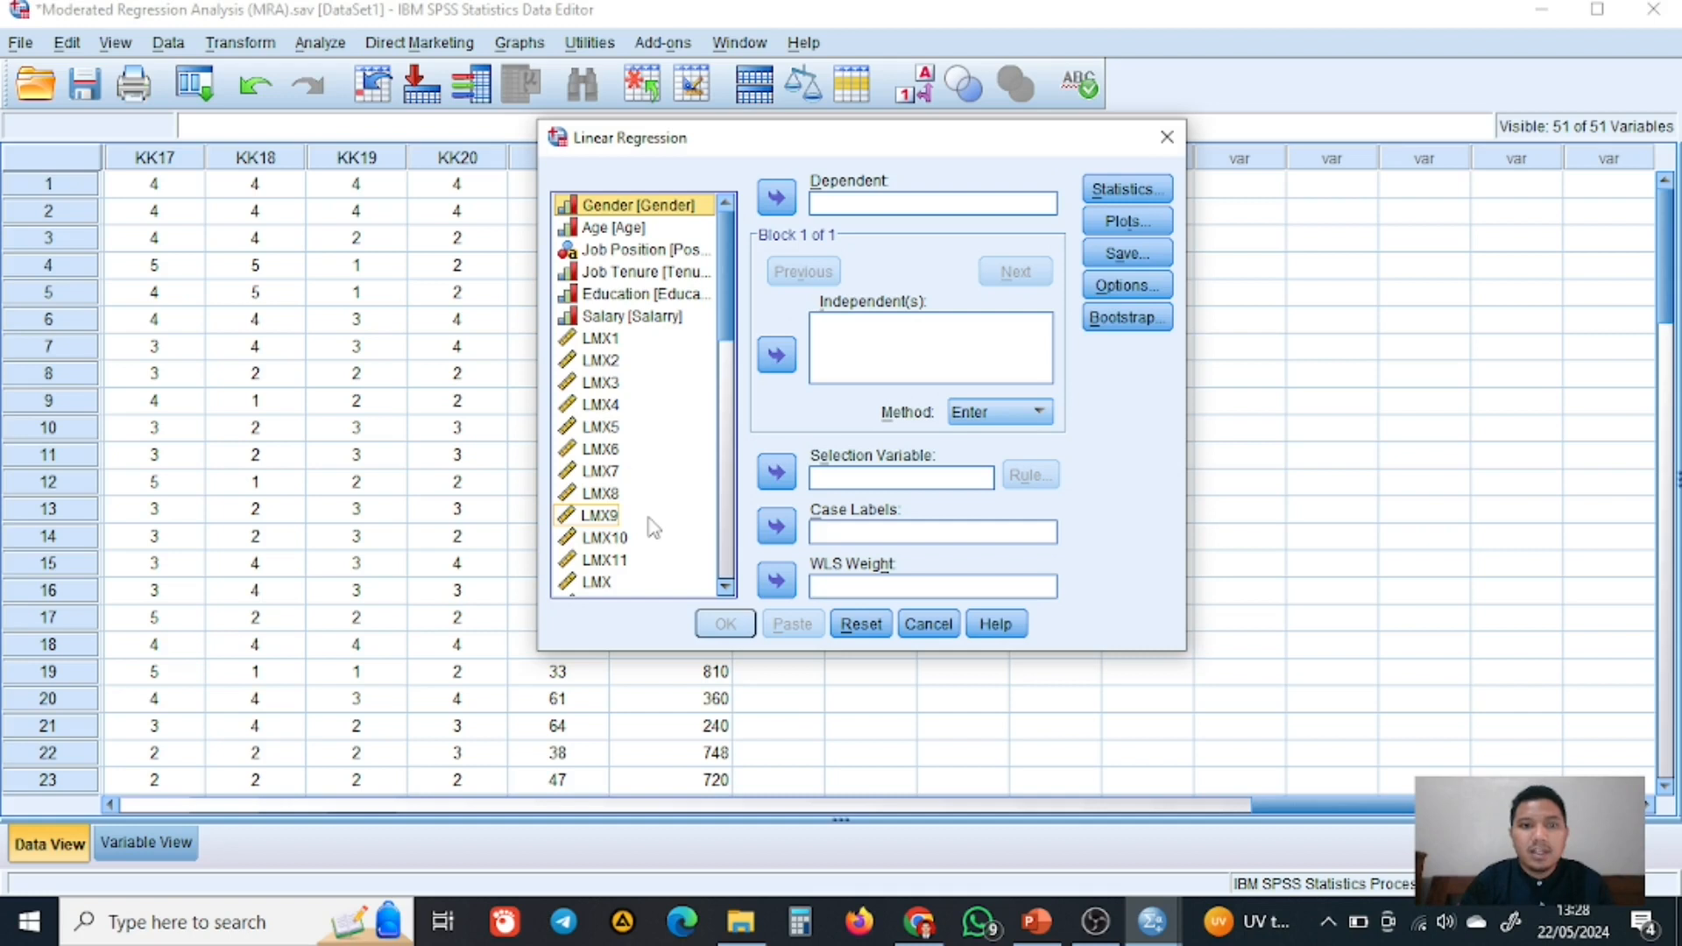
scroll(653, 527, down, 1)
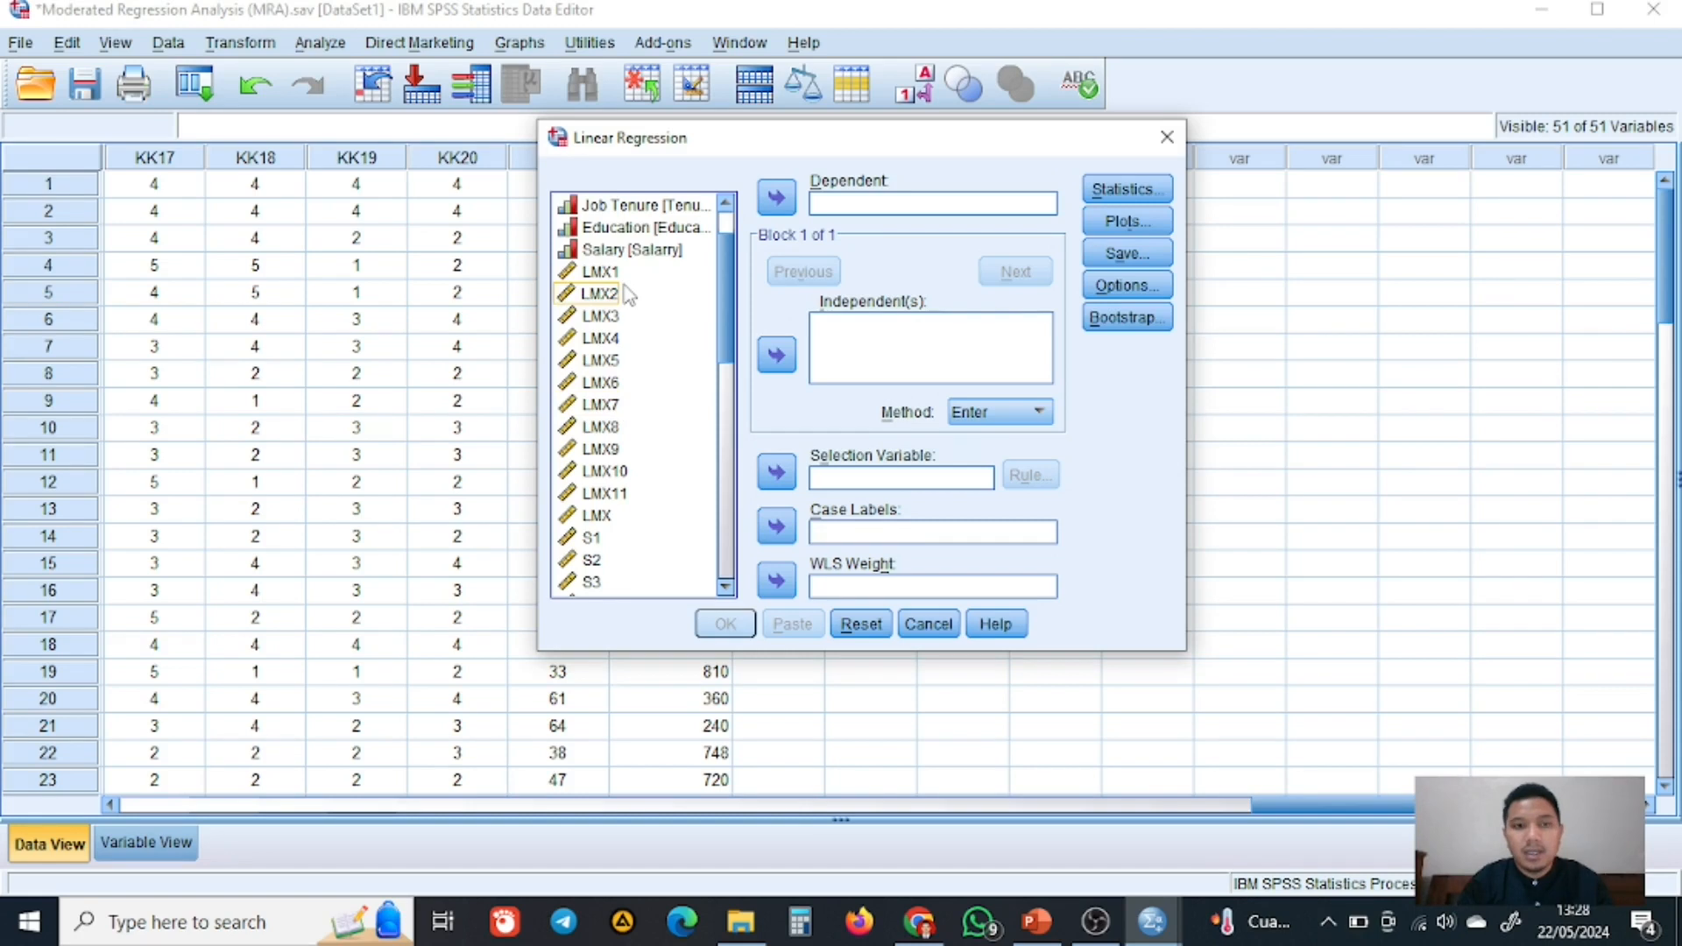
scroll(617, 501, down, 2)
click(602, 494)
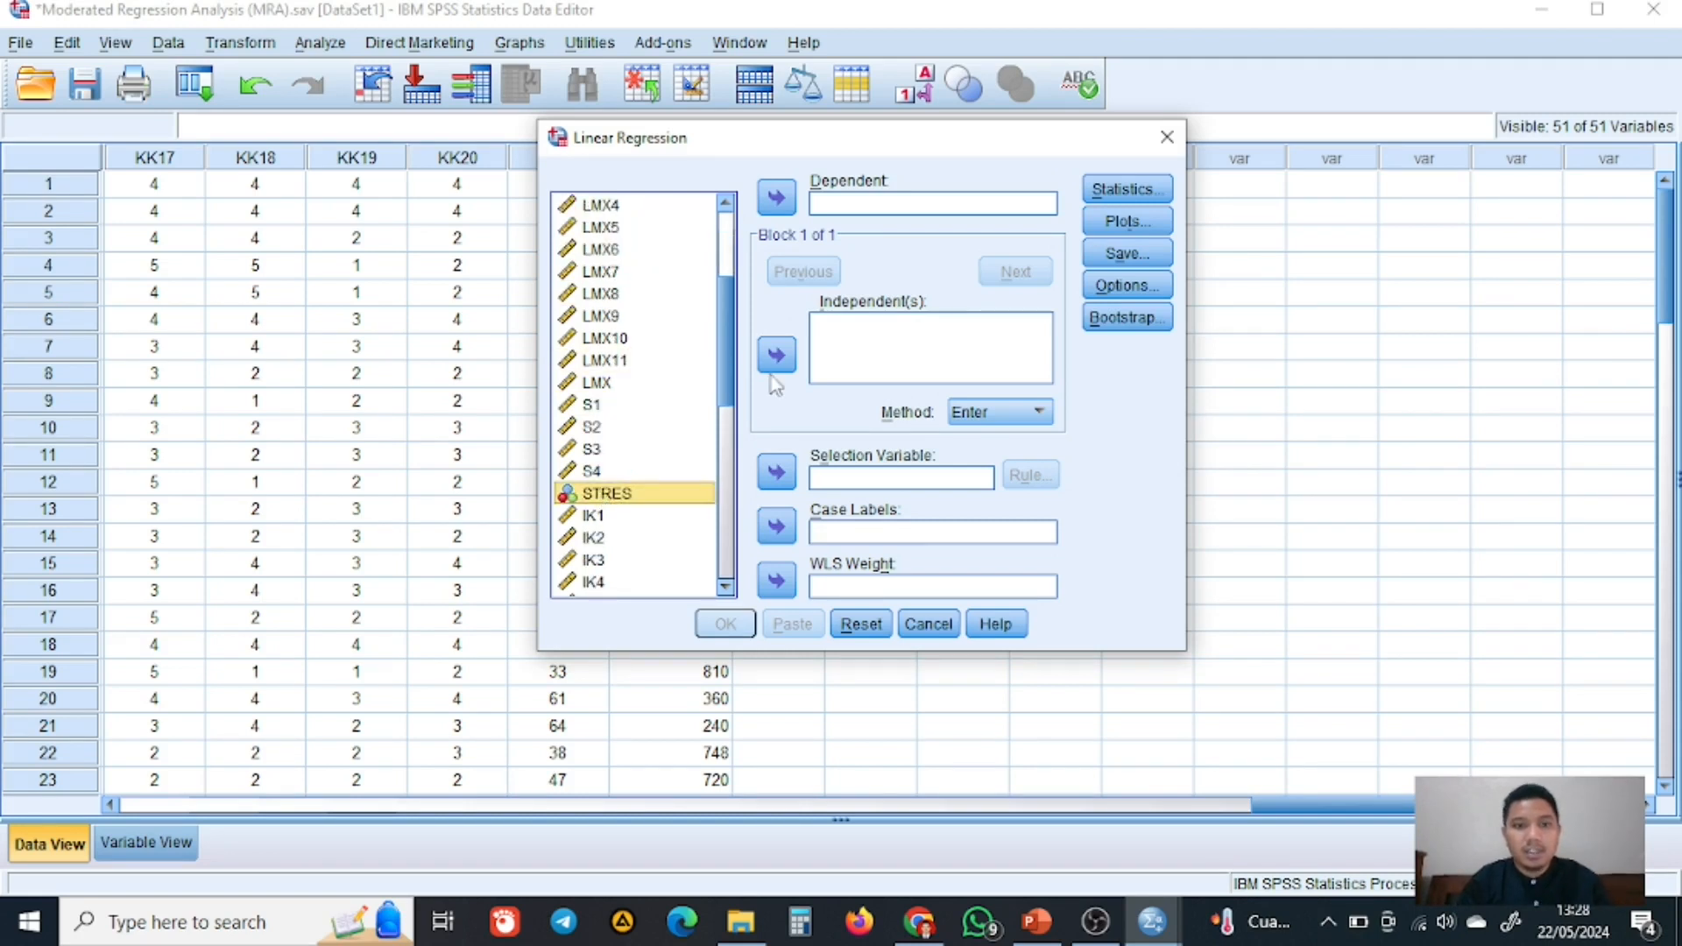
click(778, 357)
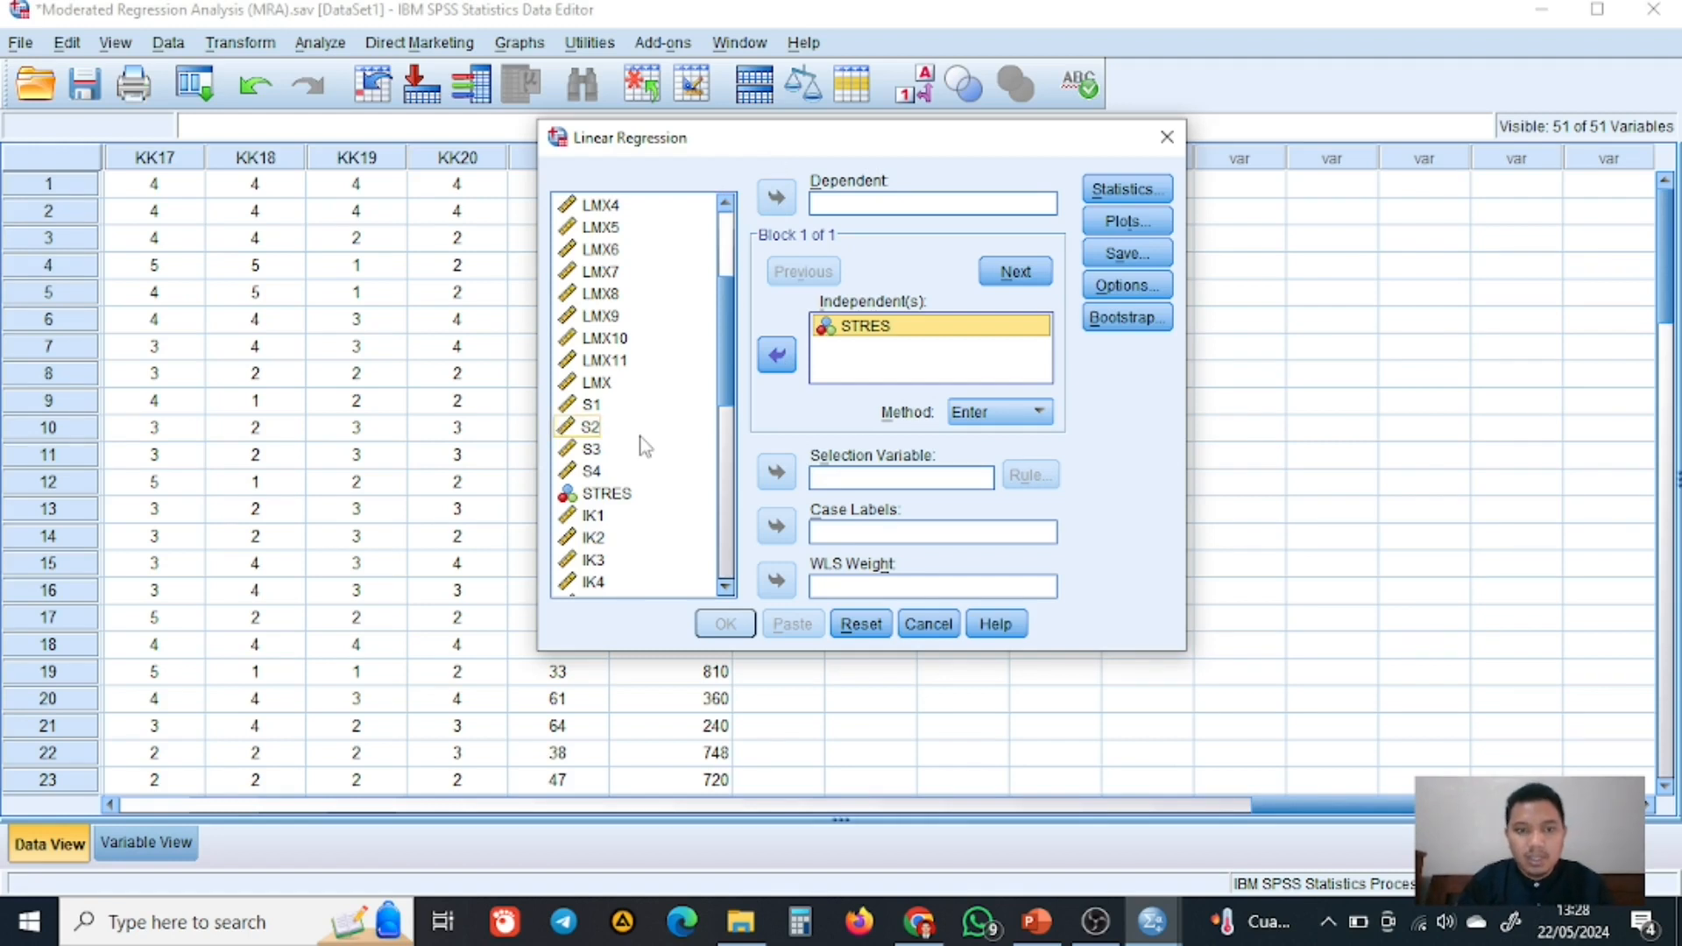
- Assign KK as the dependent variable of the linear regression
scroll(645, 447, down, 1)
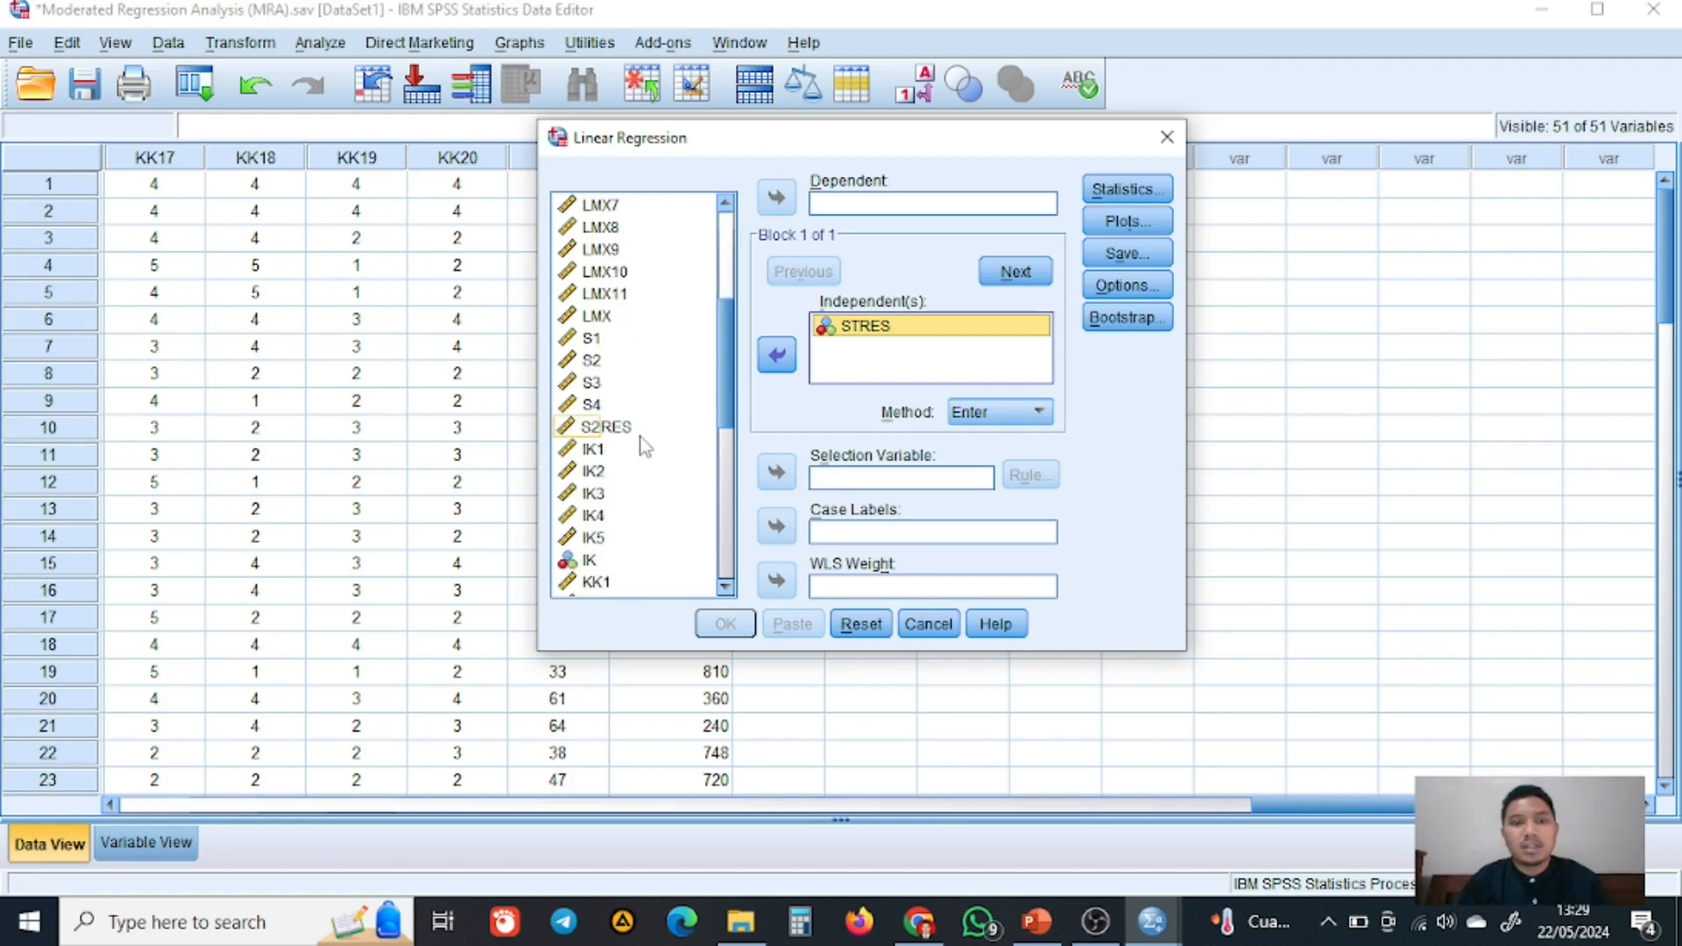
scroll(645, 446, down, 7)
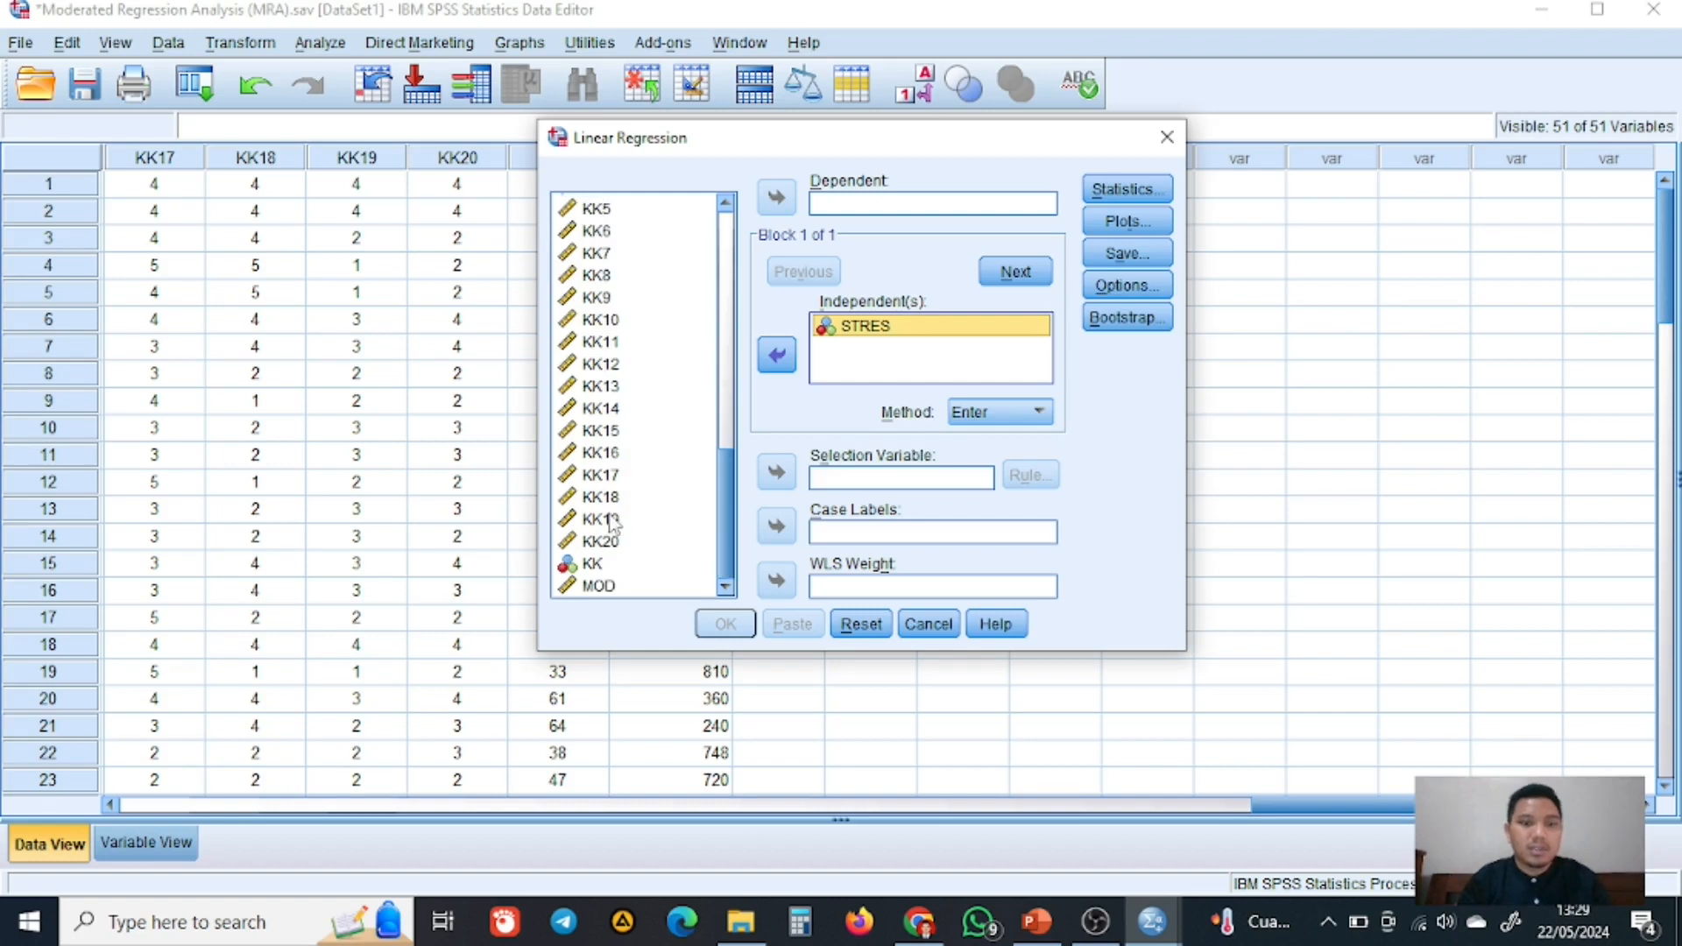
click(592, 564)
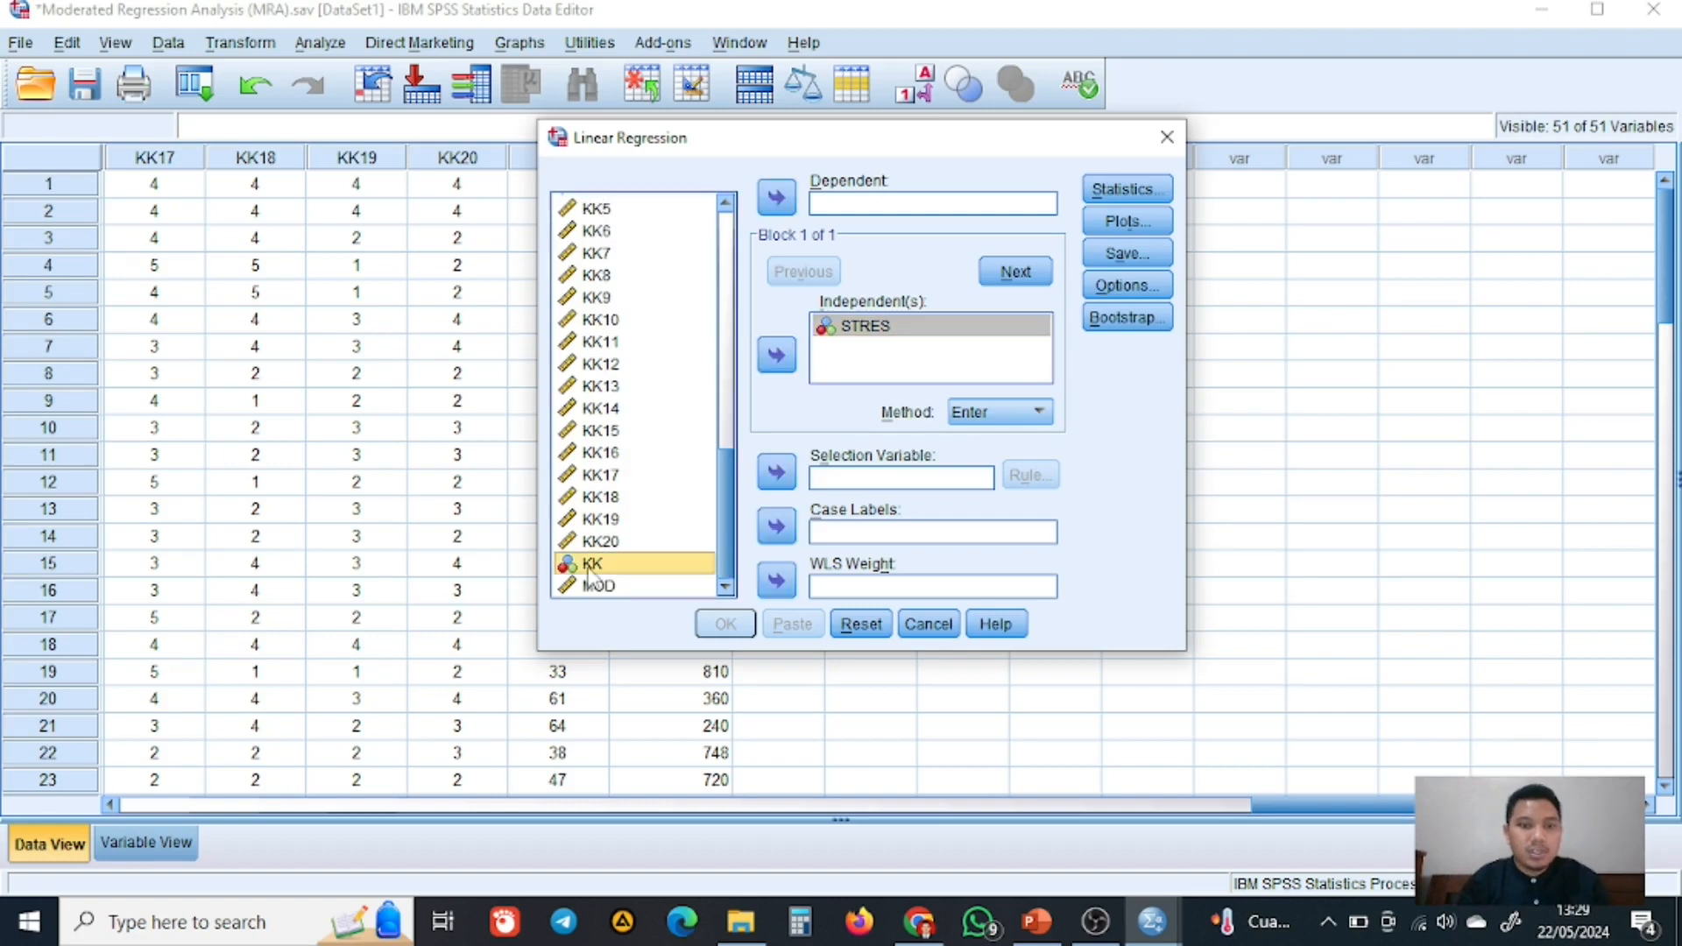
click(776, 200)
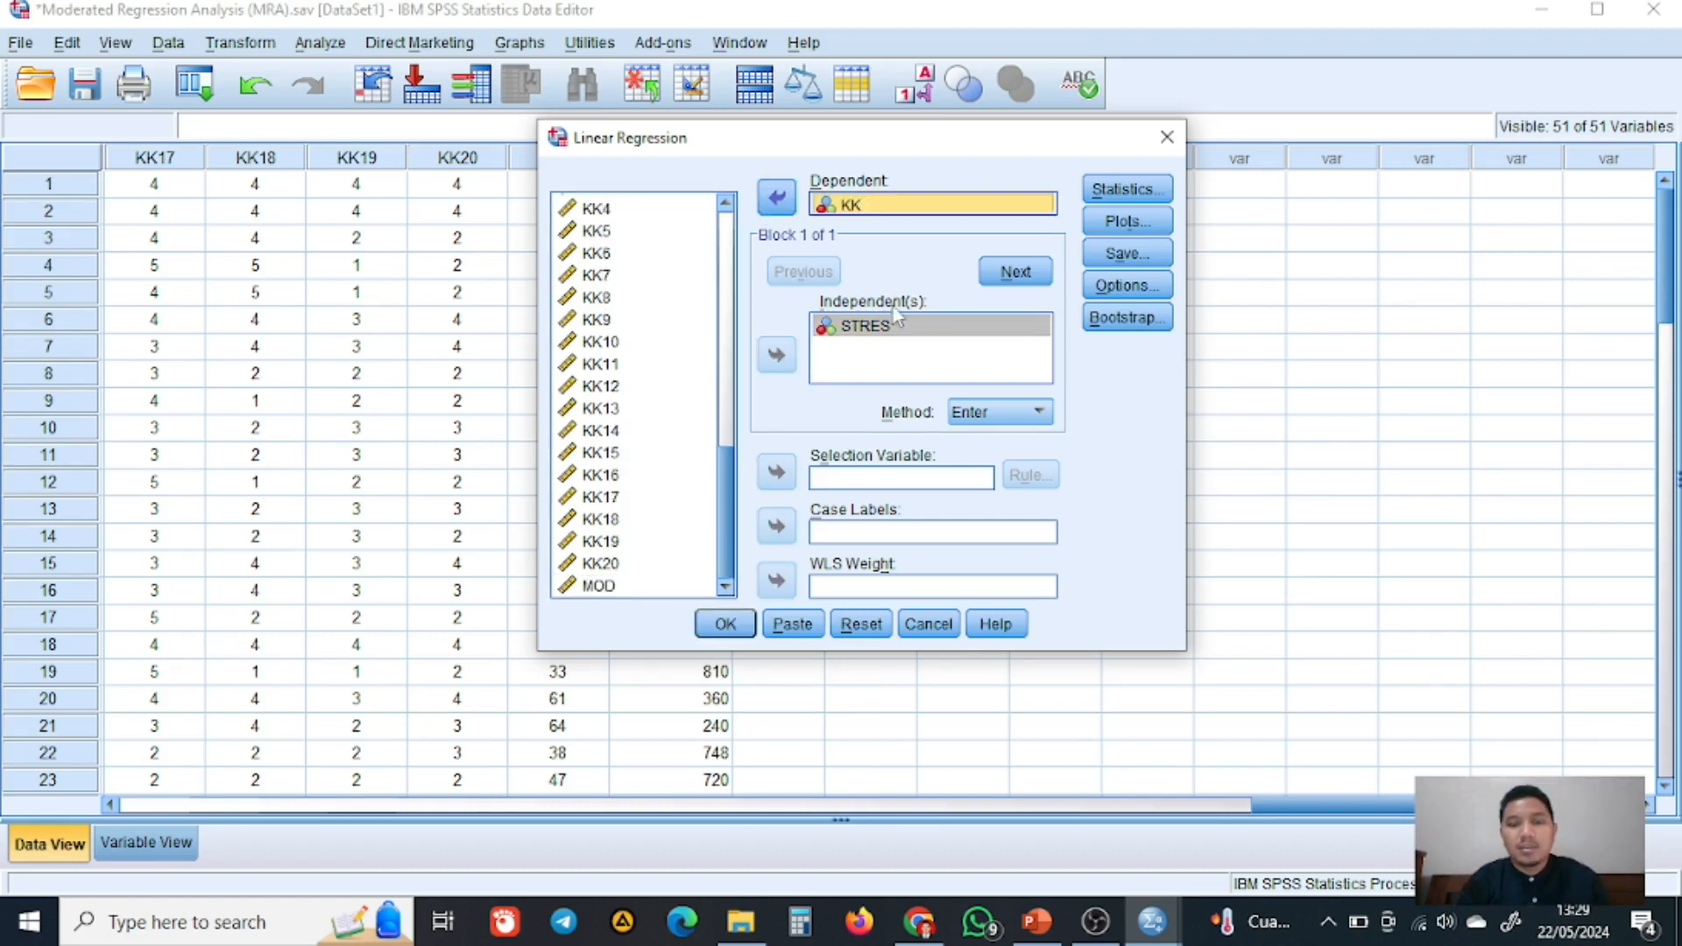
- Create a second regression block with STRES and LMX as independent variables
click(1015, 274)
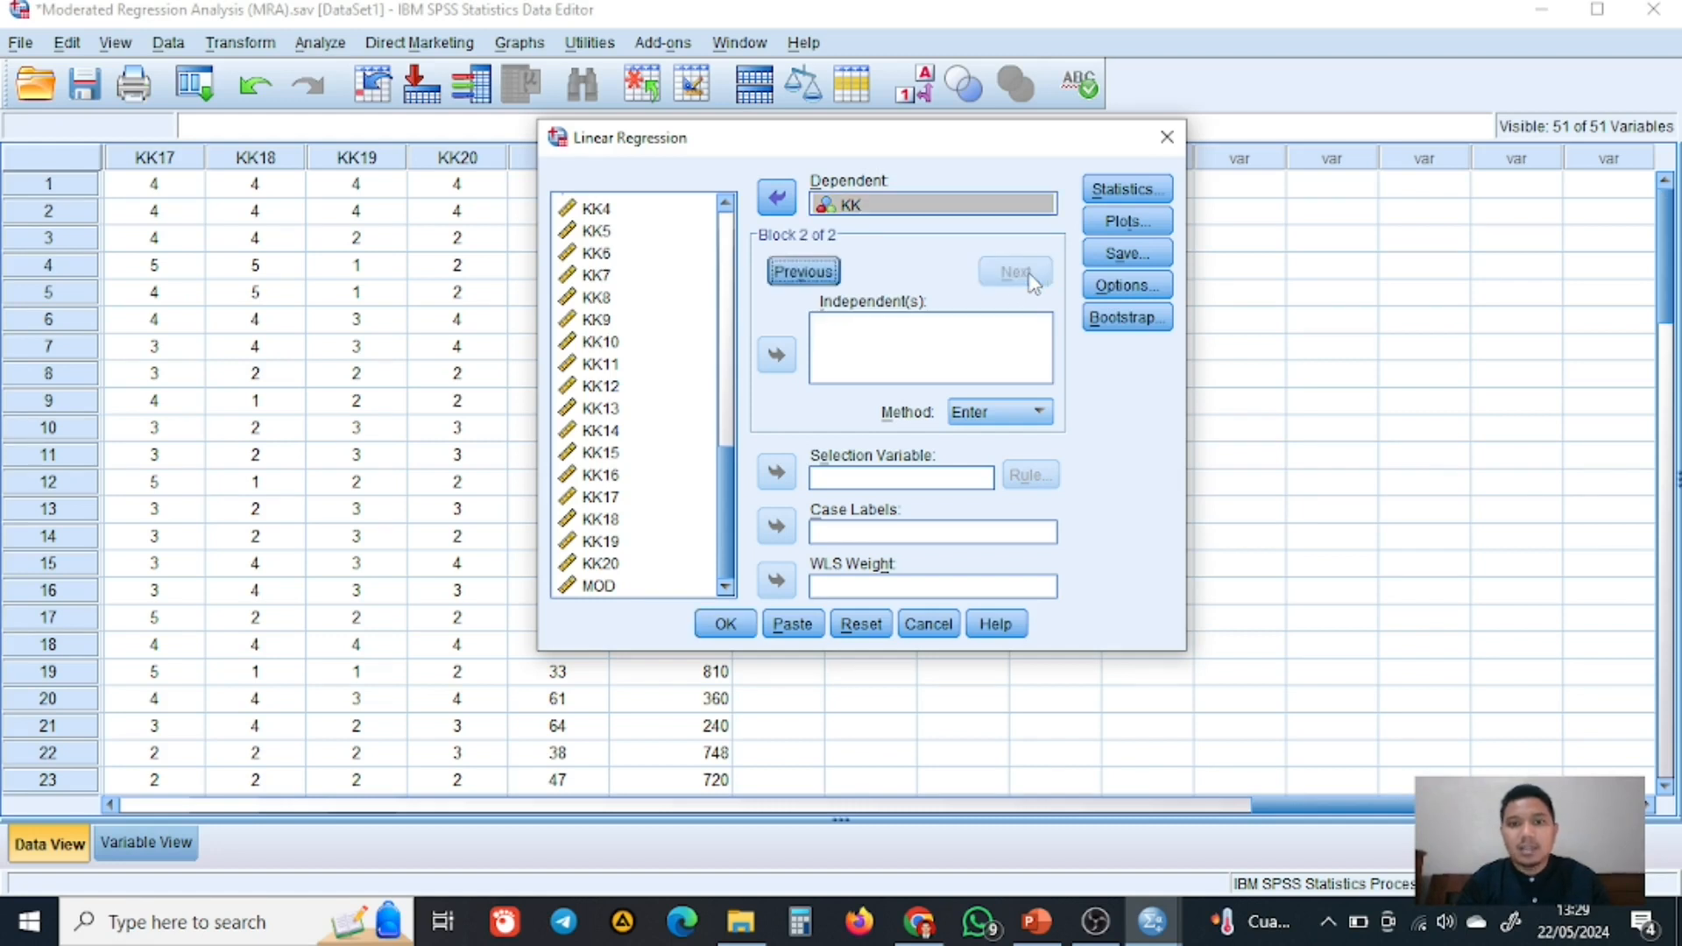
scroll(652, 348, up, 3)
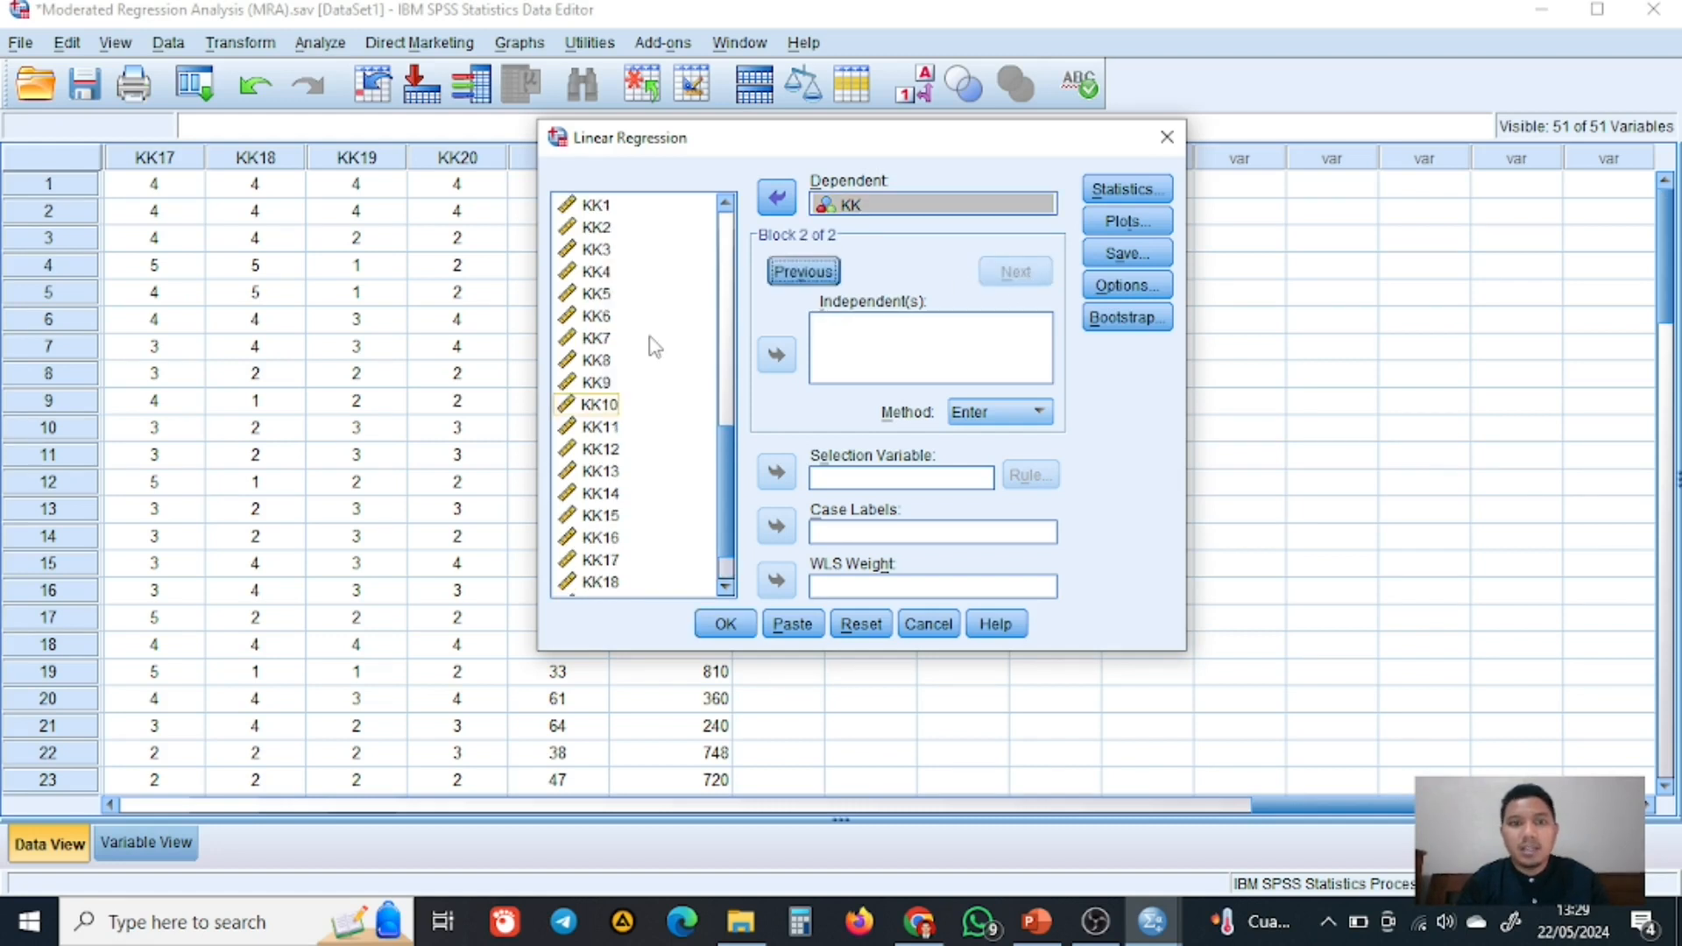
scroll(652, 348, up, 2)
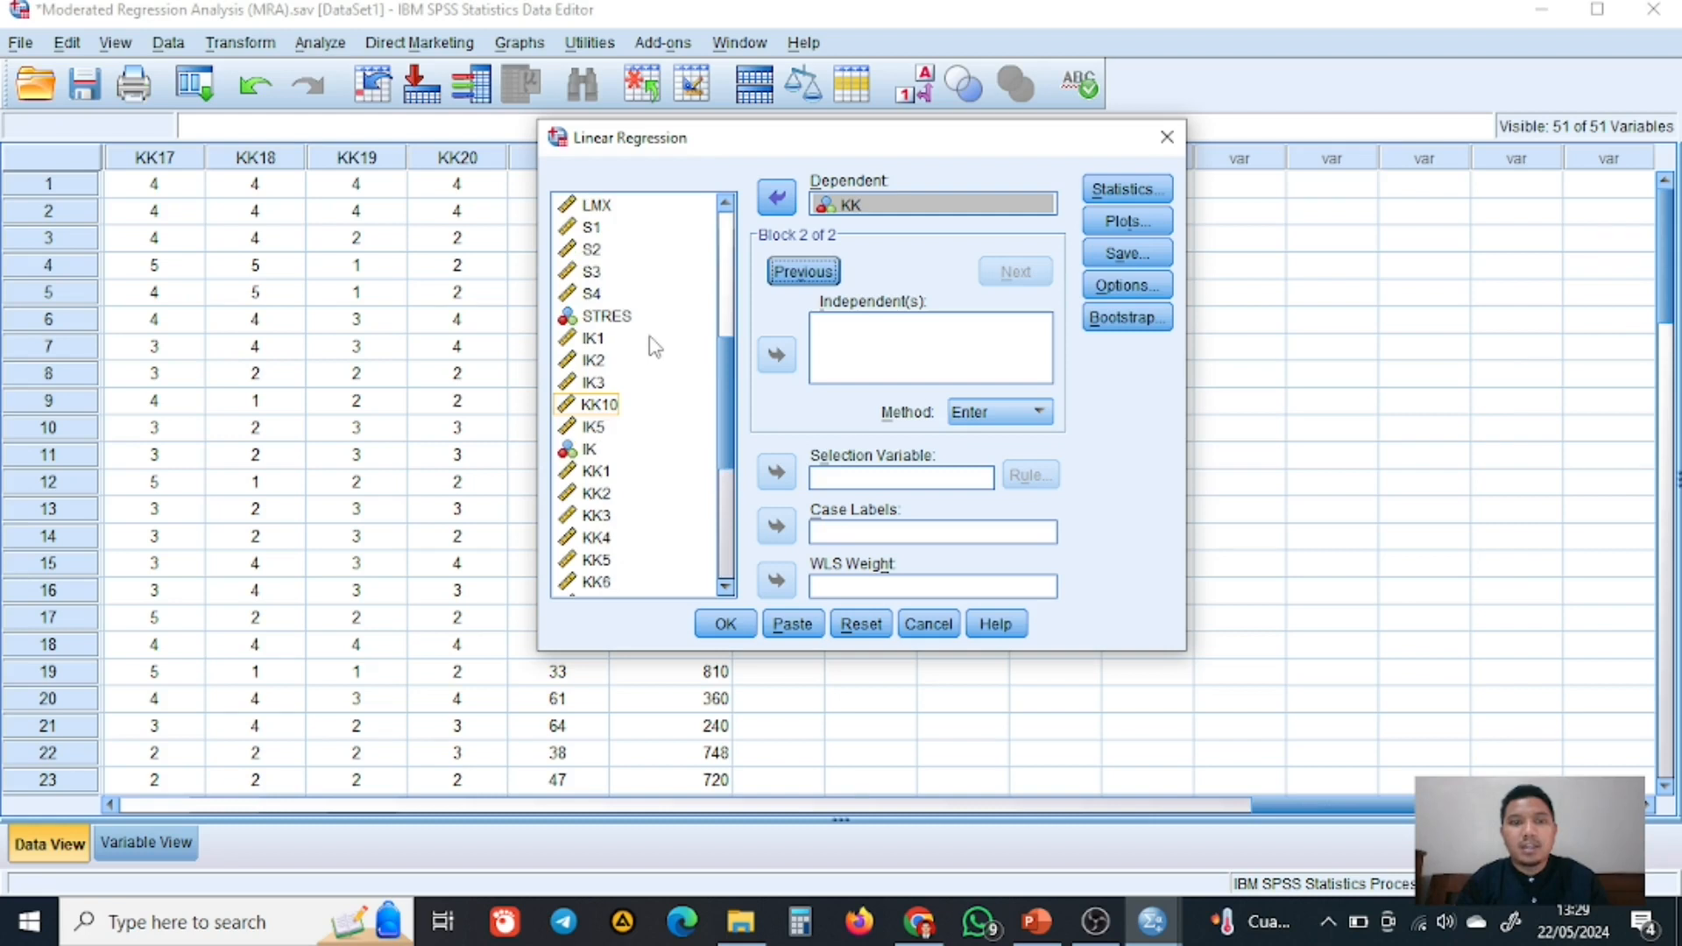
click(626, 321)
click(625, 320)
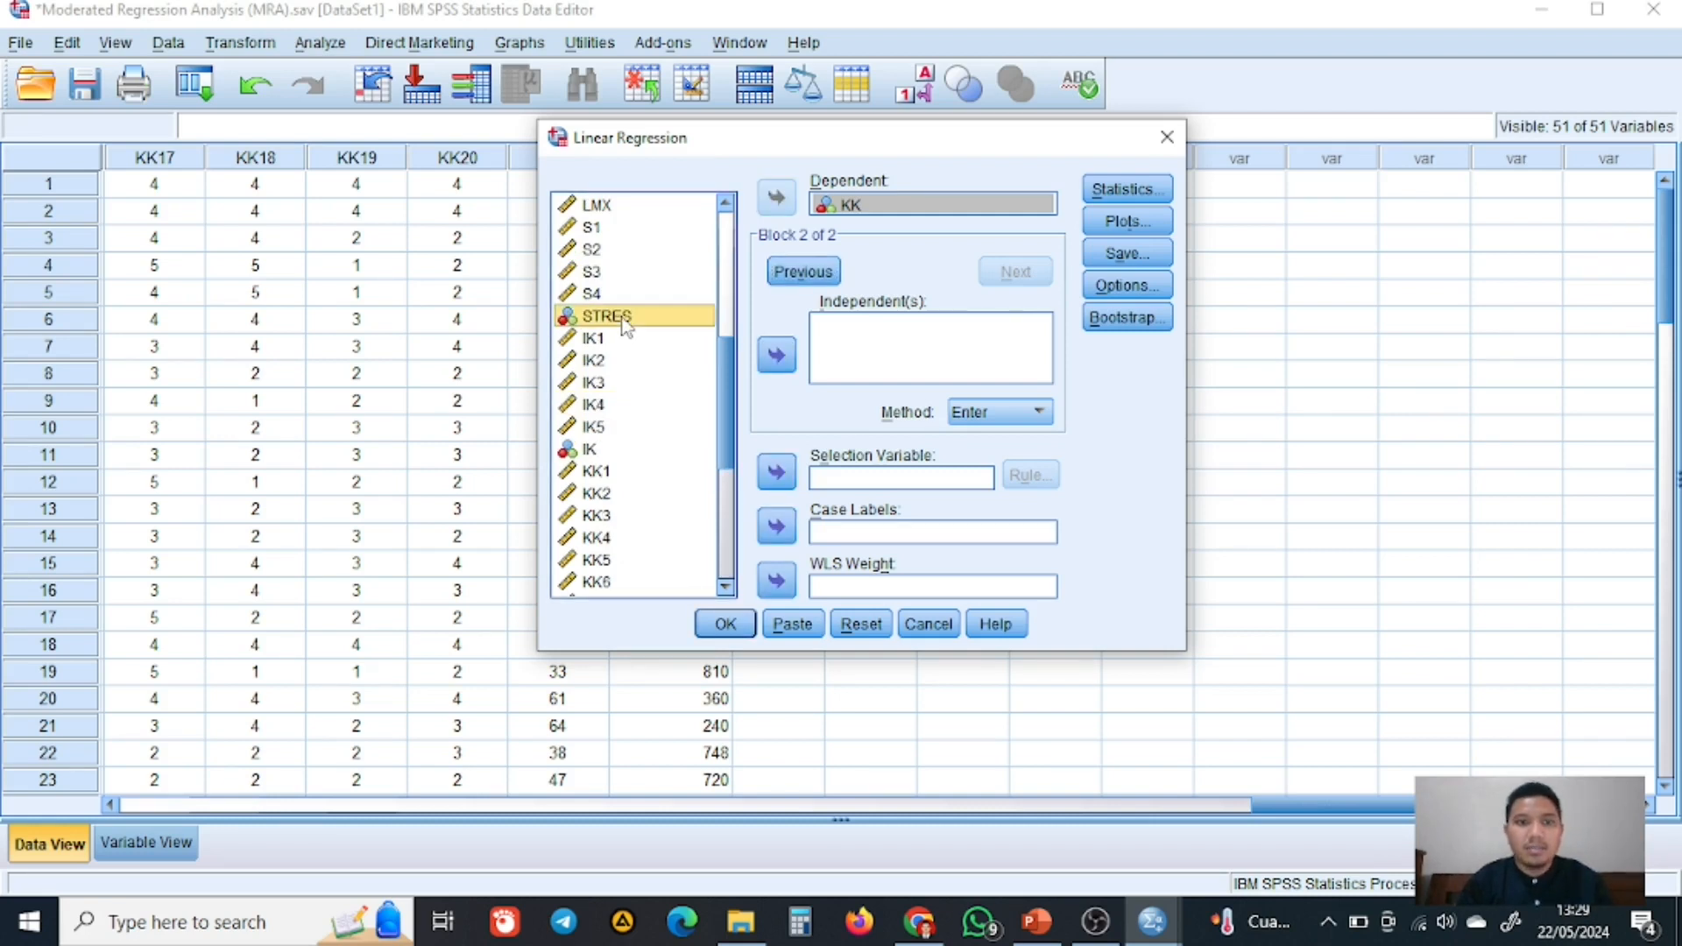
ctrl+click(602, 208)
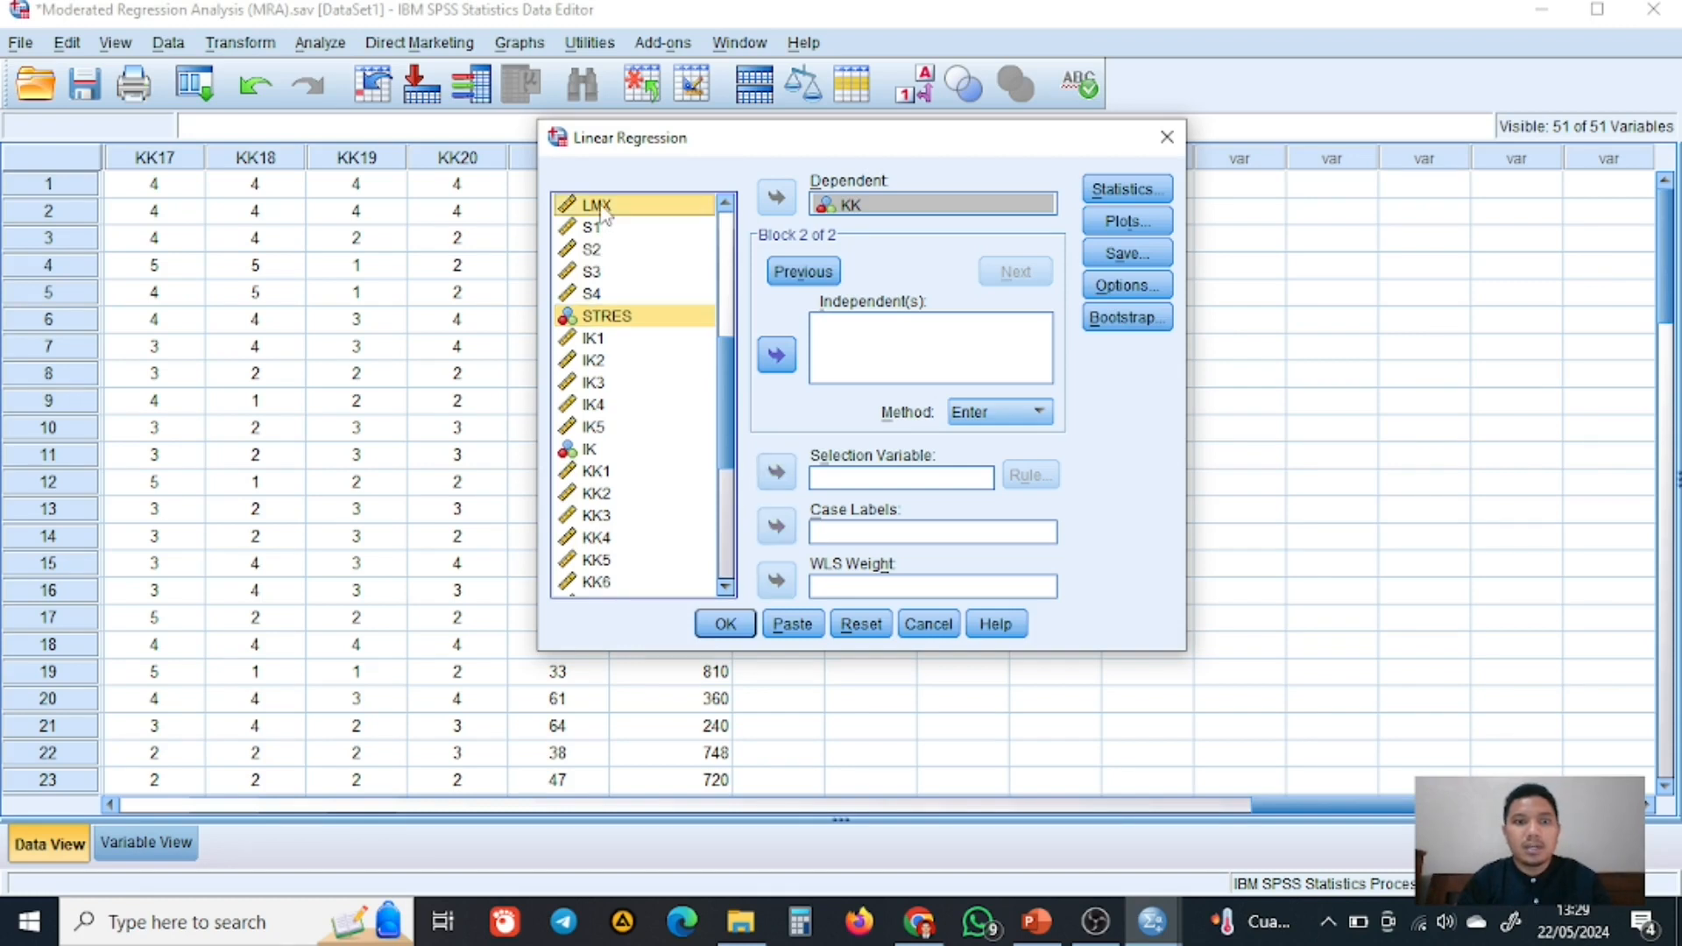
ctrl+click(603, 209)
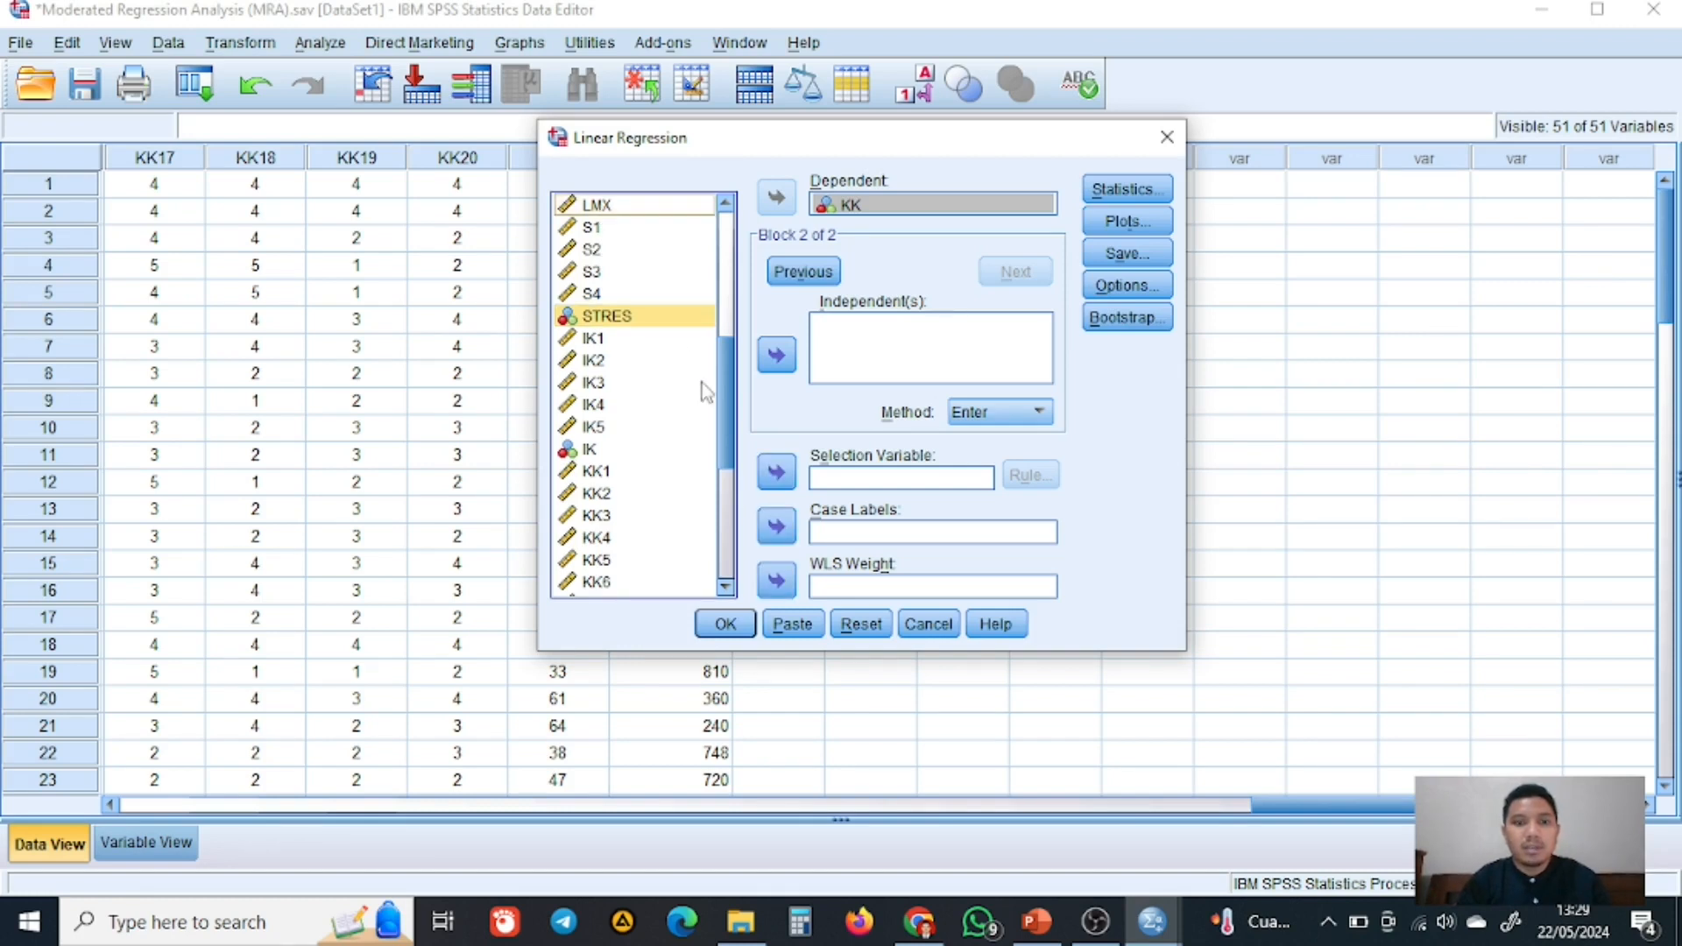
click(785, 354)
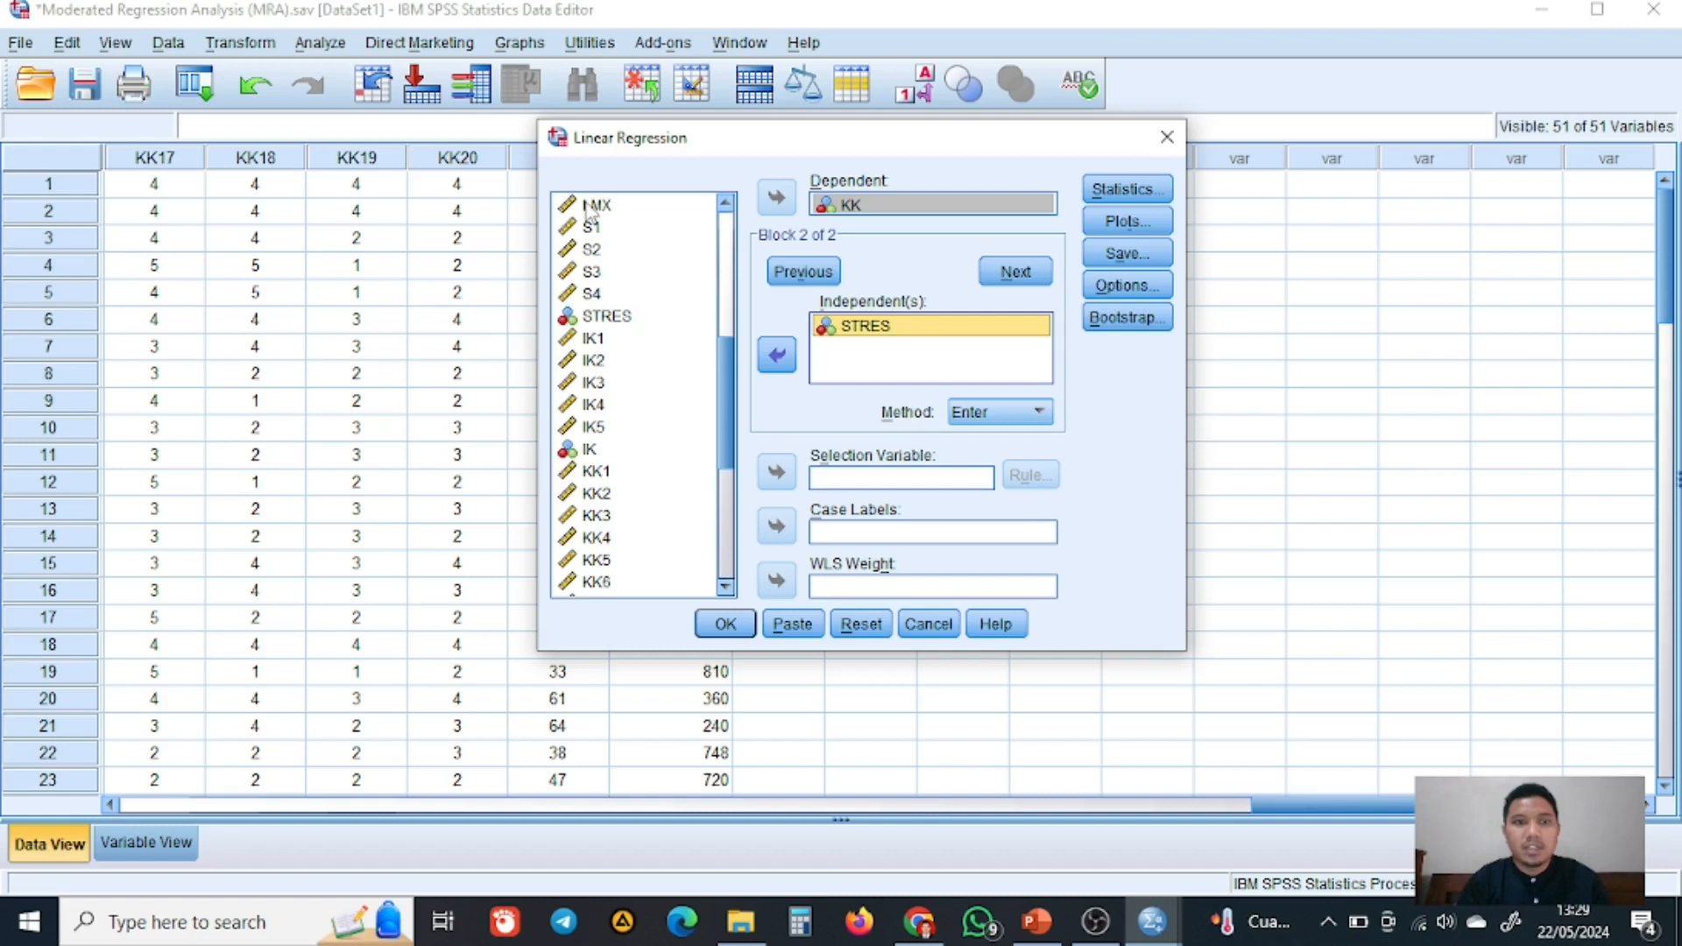
click(787, 371)
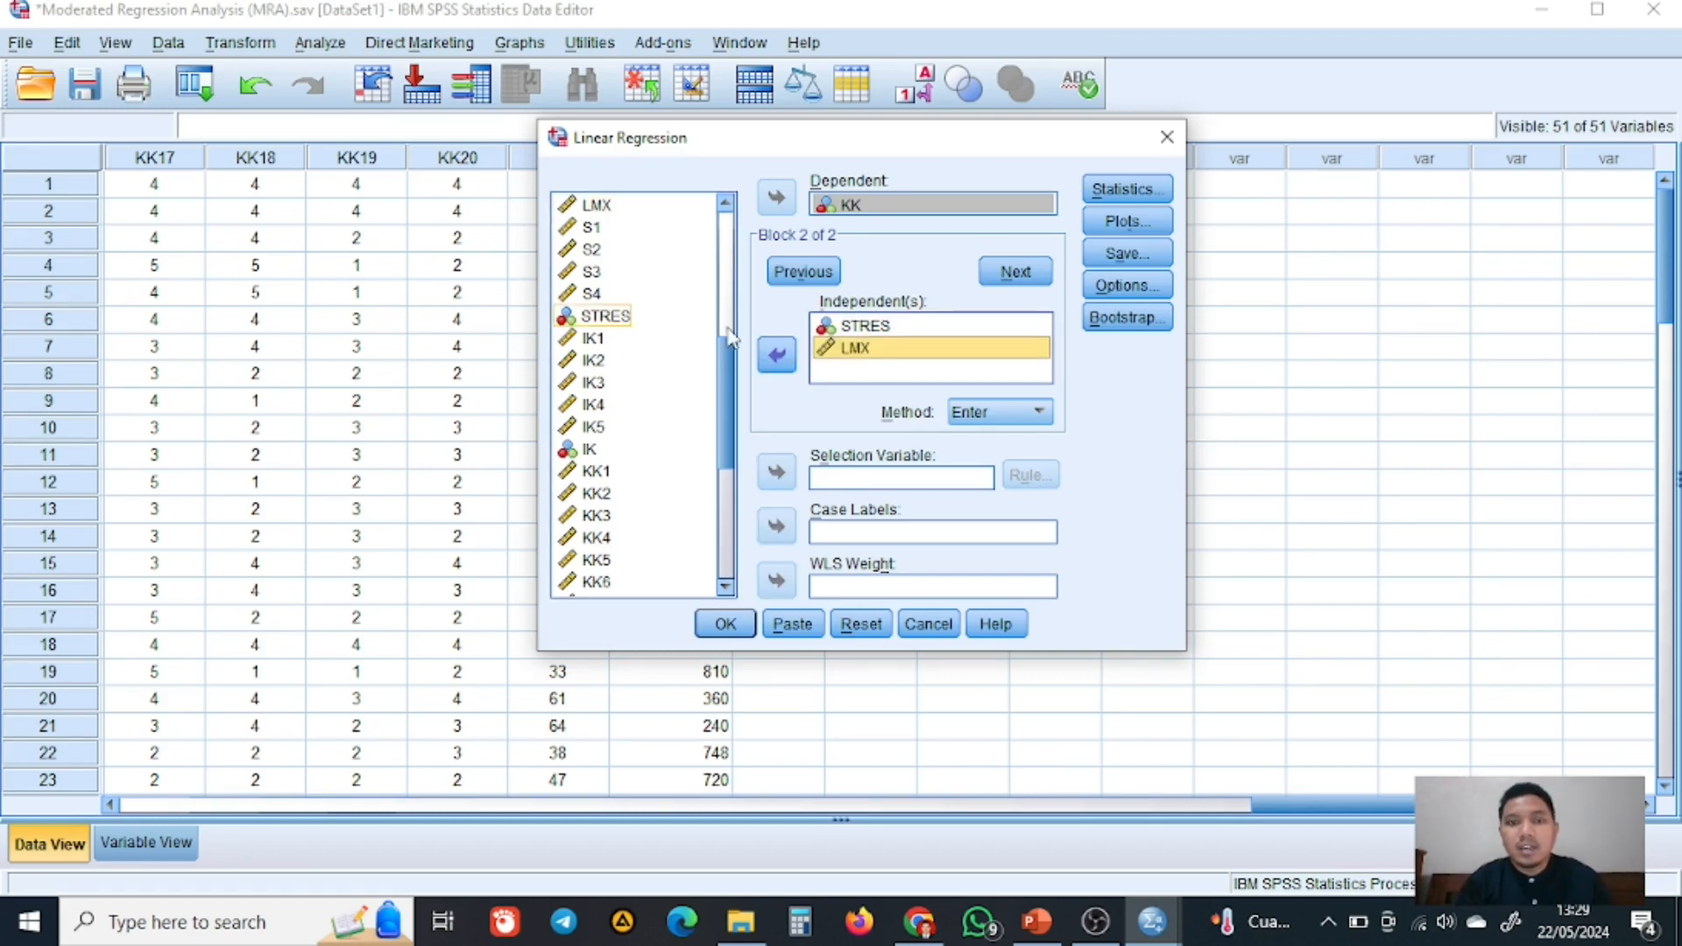
- Add a third regression block with STRES, LMX and MOD as independent variables, then run the regression
click(1006, 273)
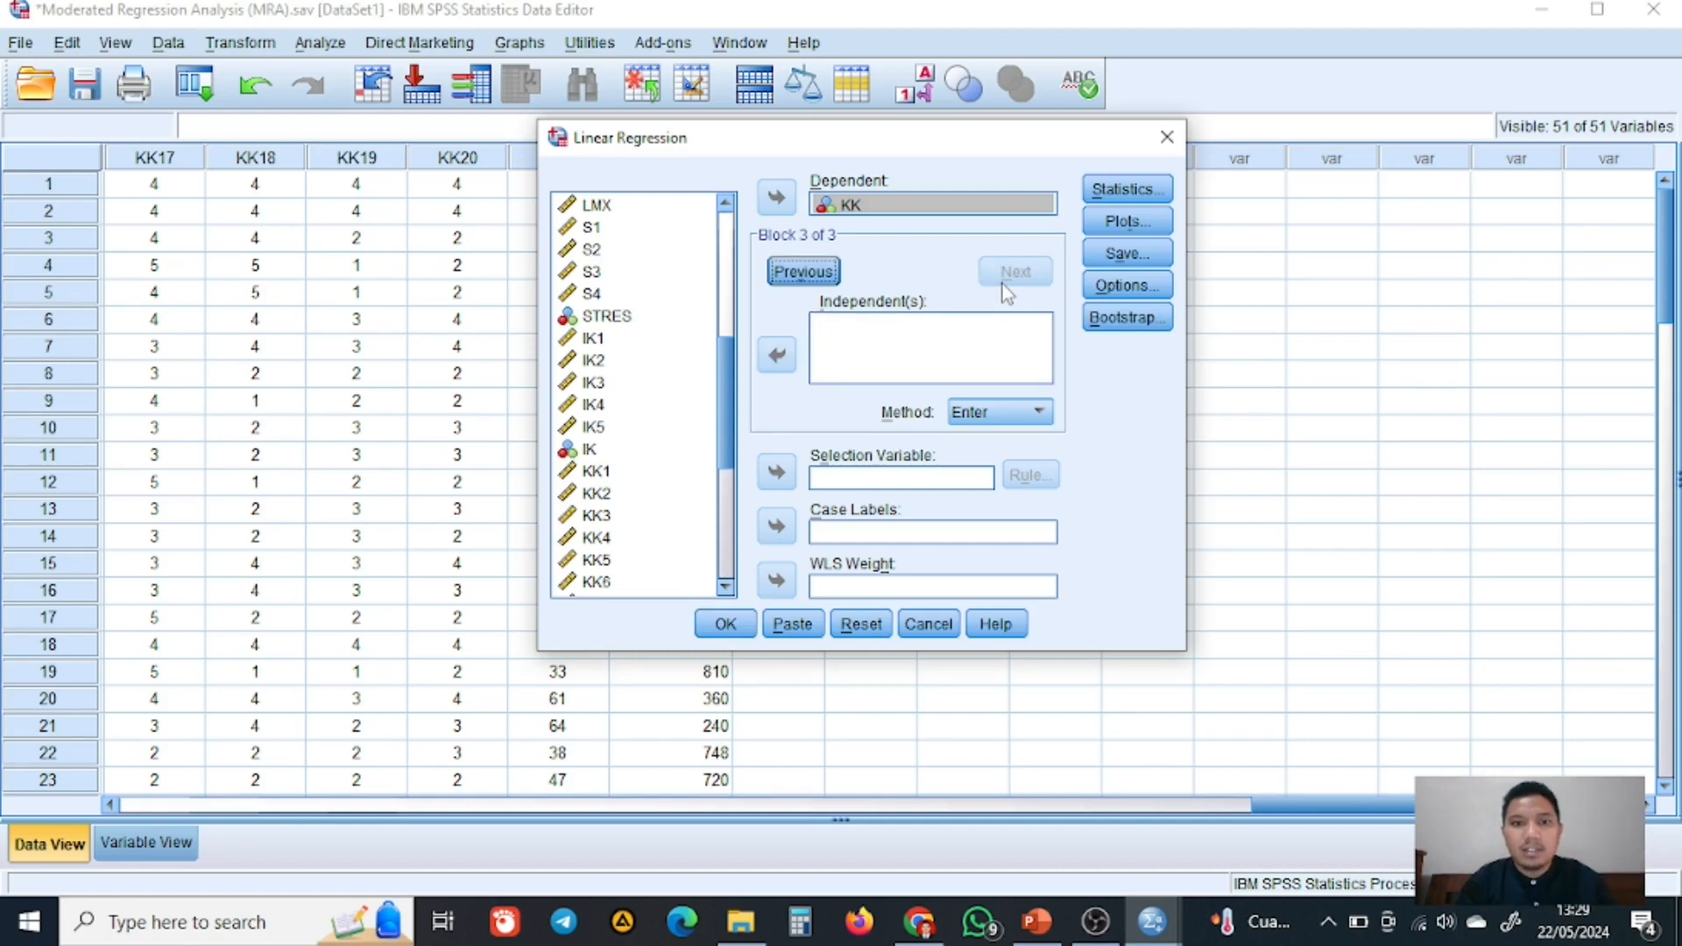
click(605, 316)
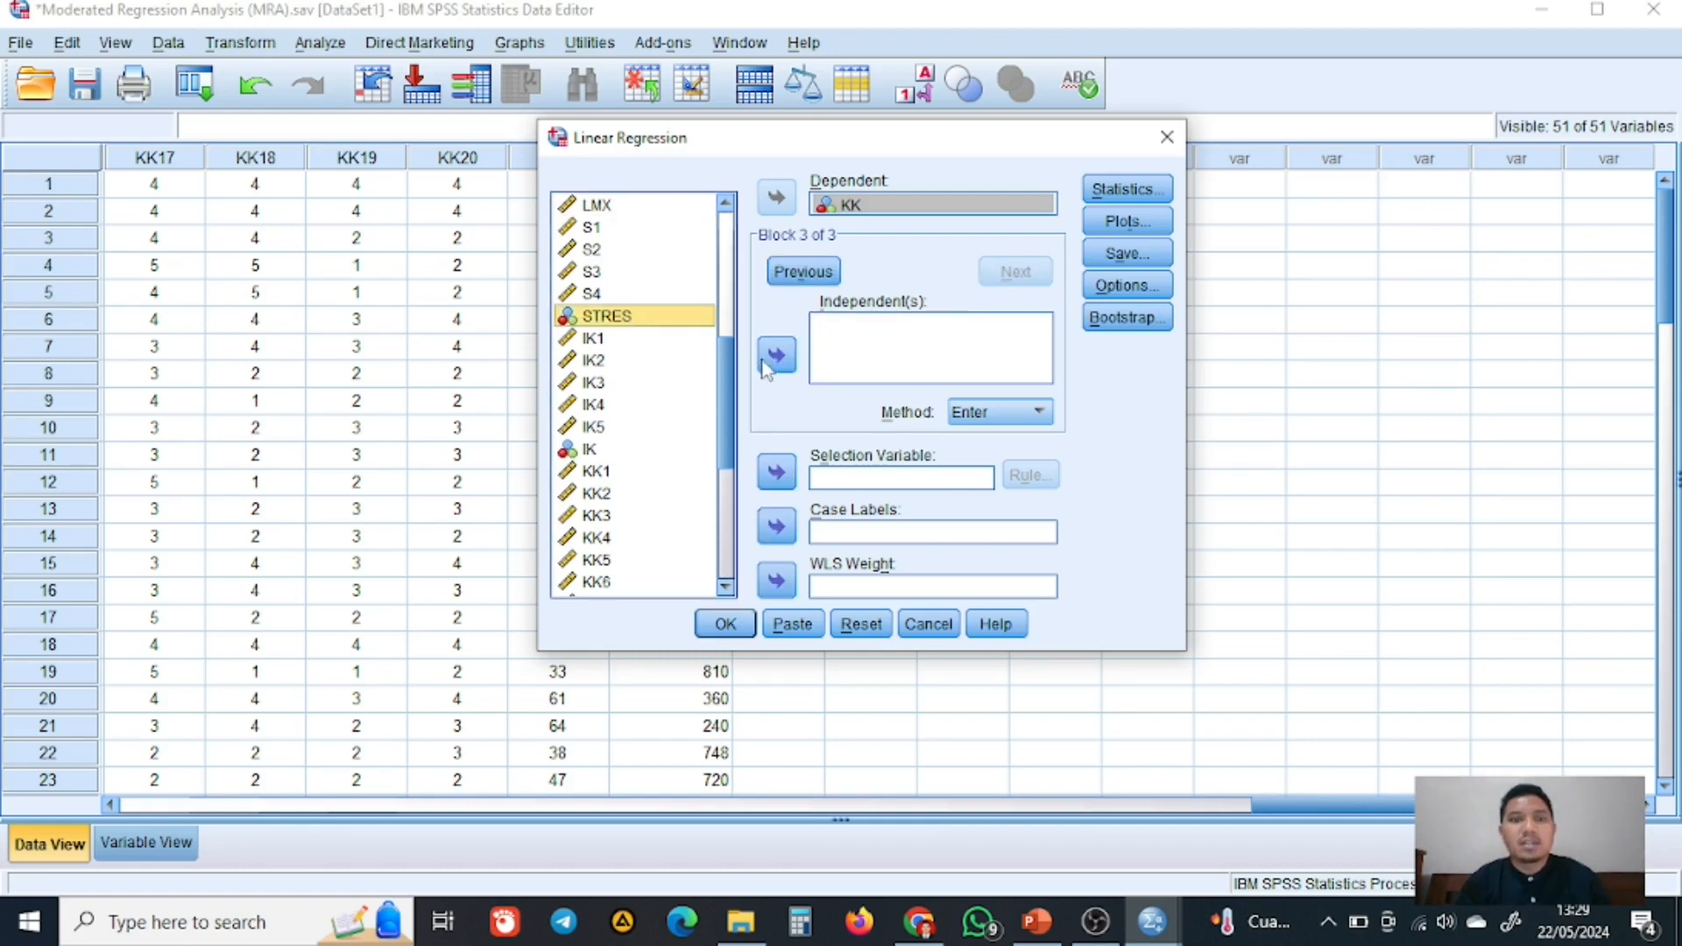
click(776, 355)
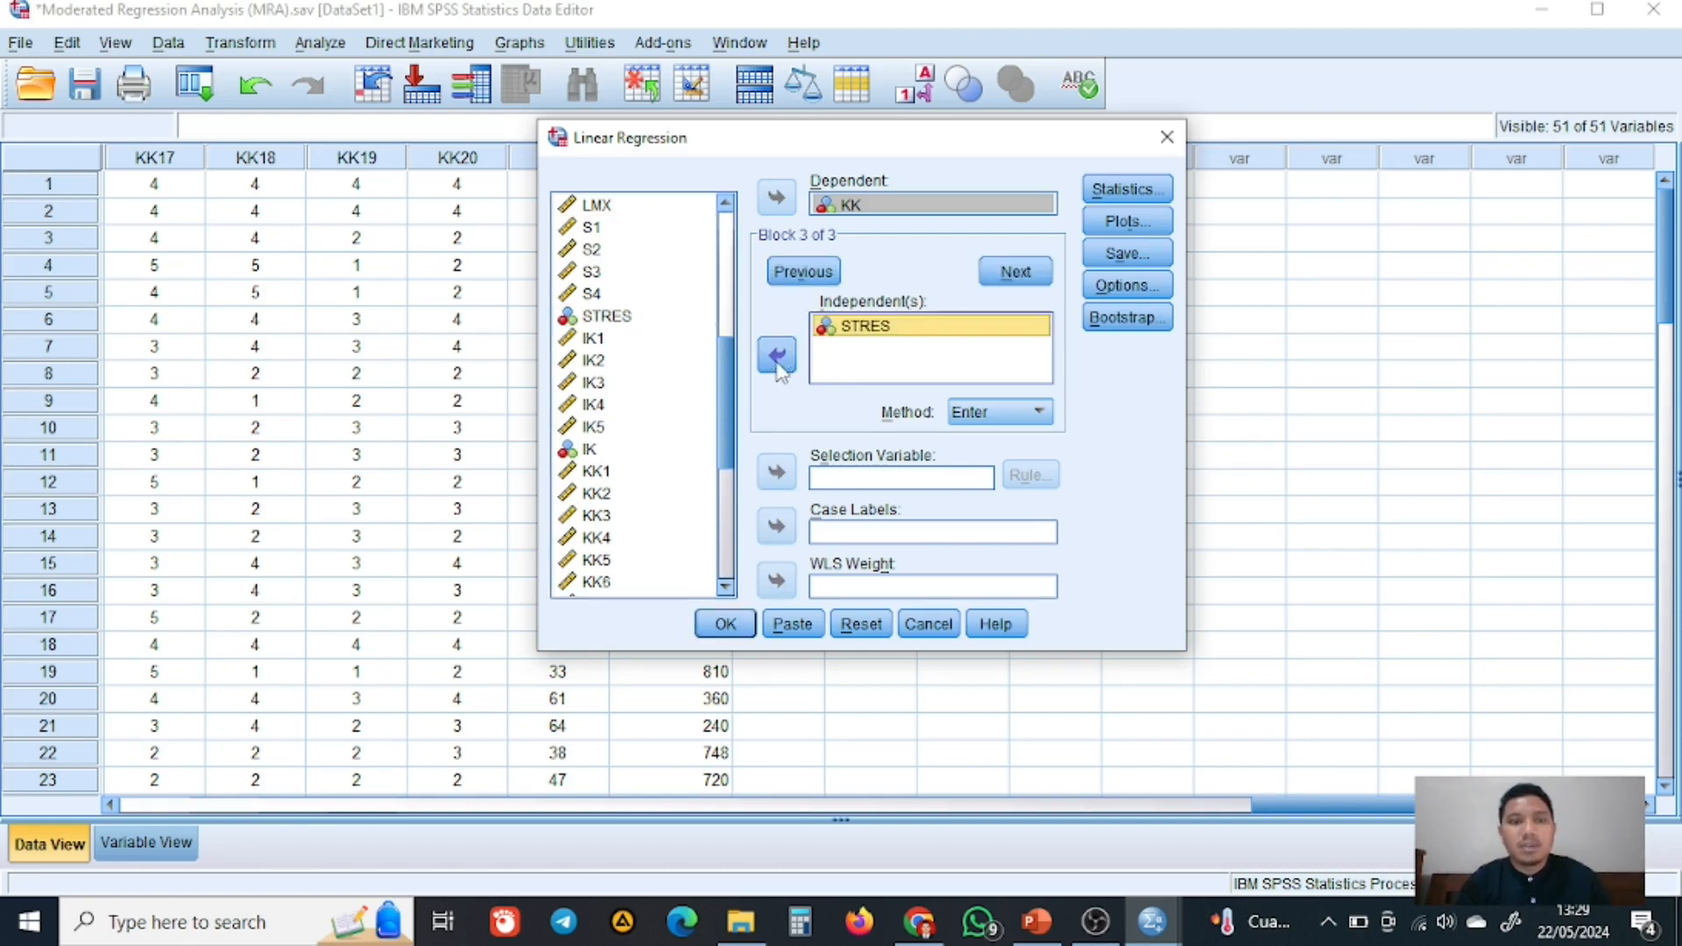
click(592, 206)
click(776, 357)
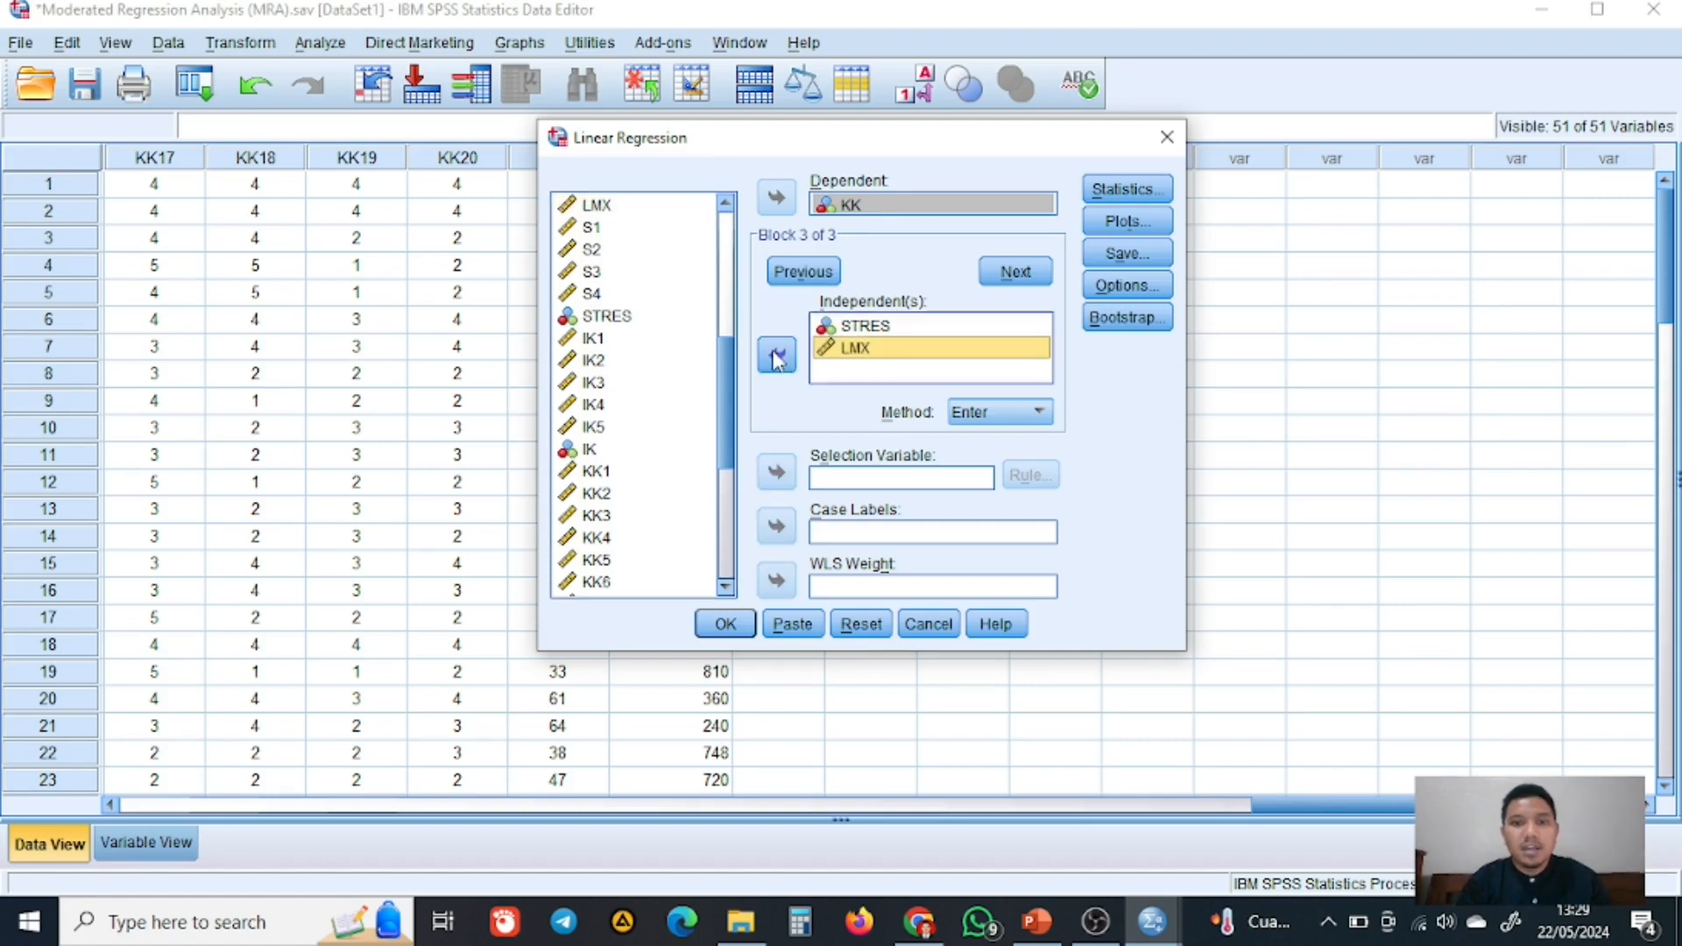
scroll(584, 493, down, 5)
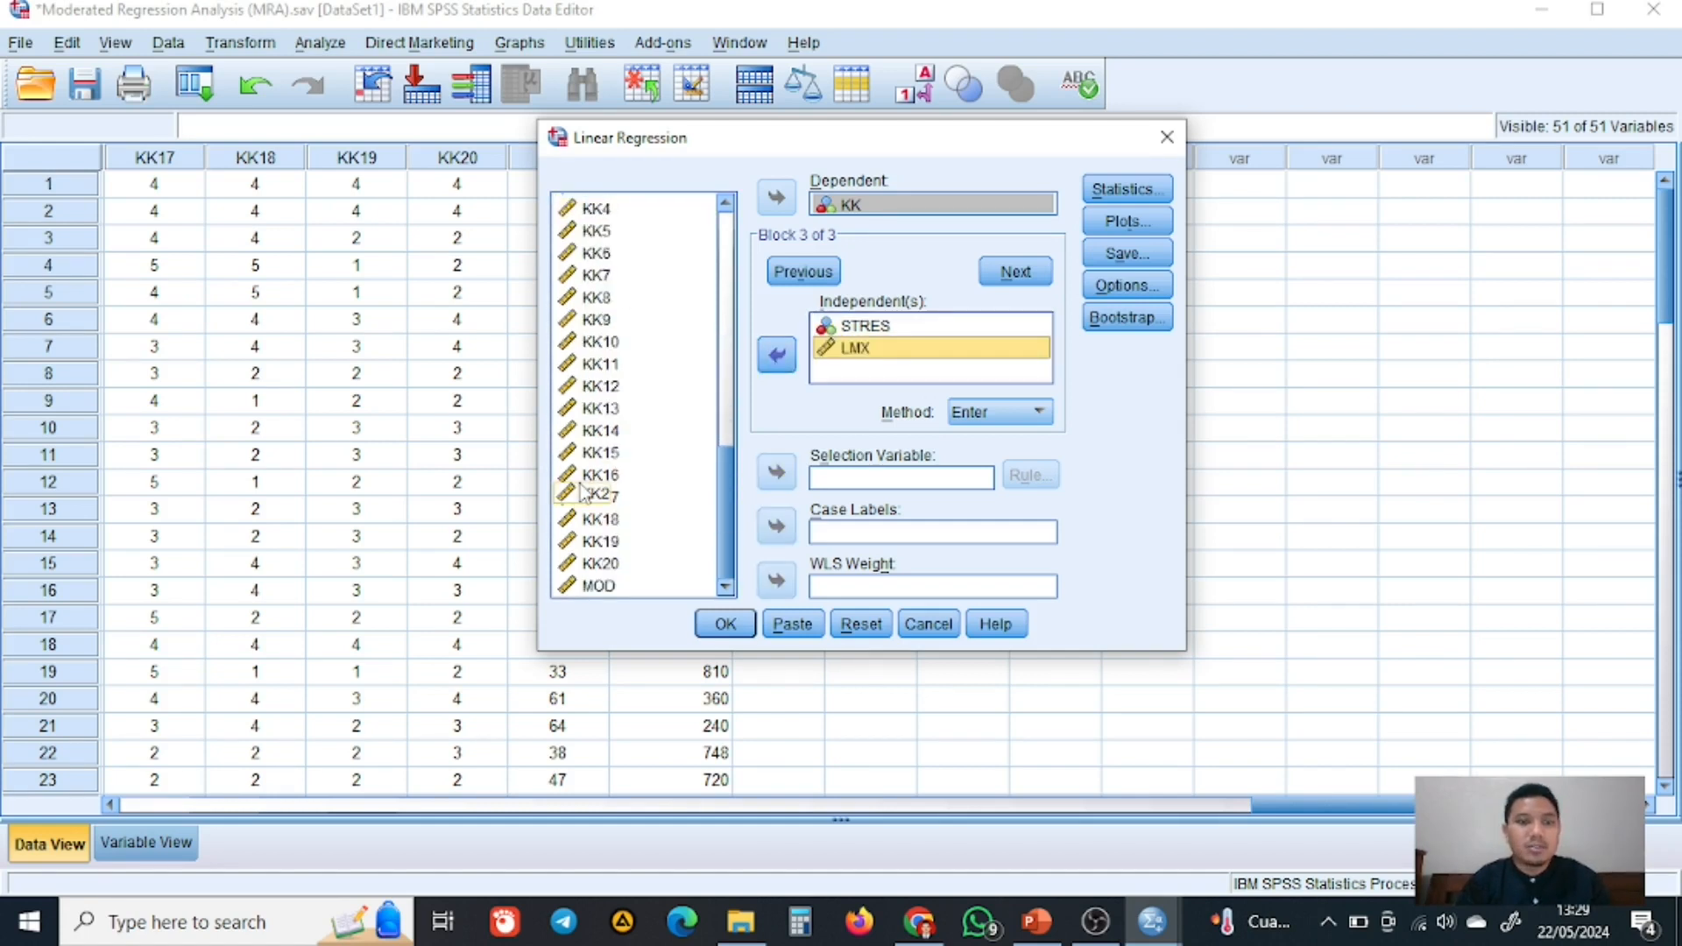
click(598, 585)
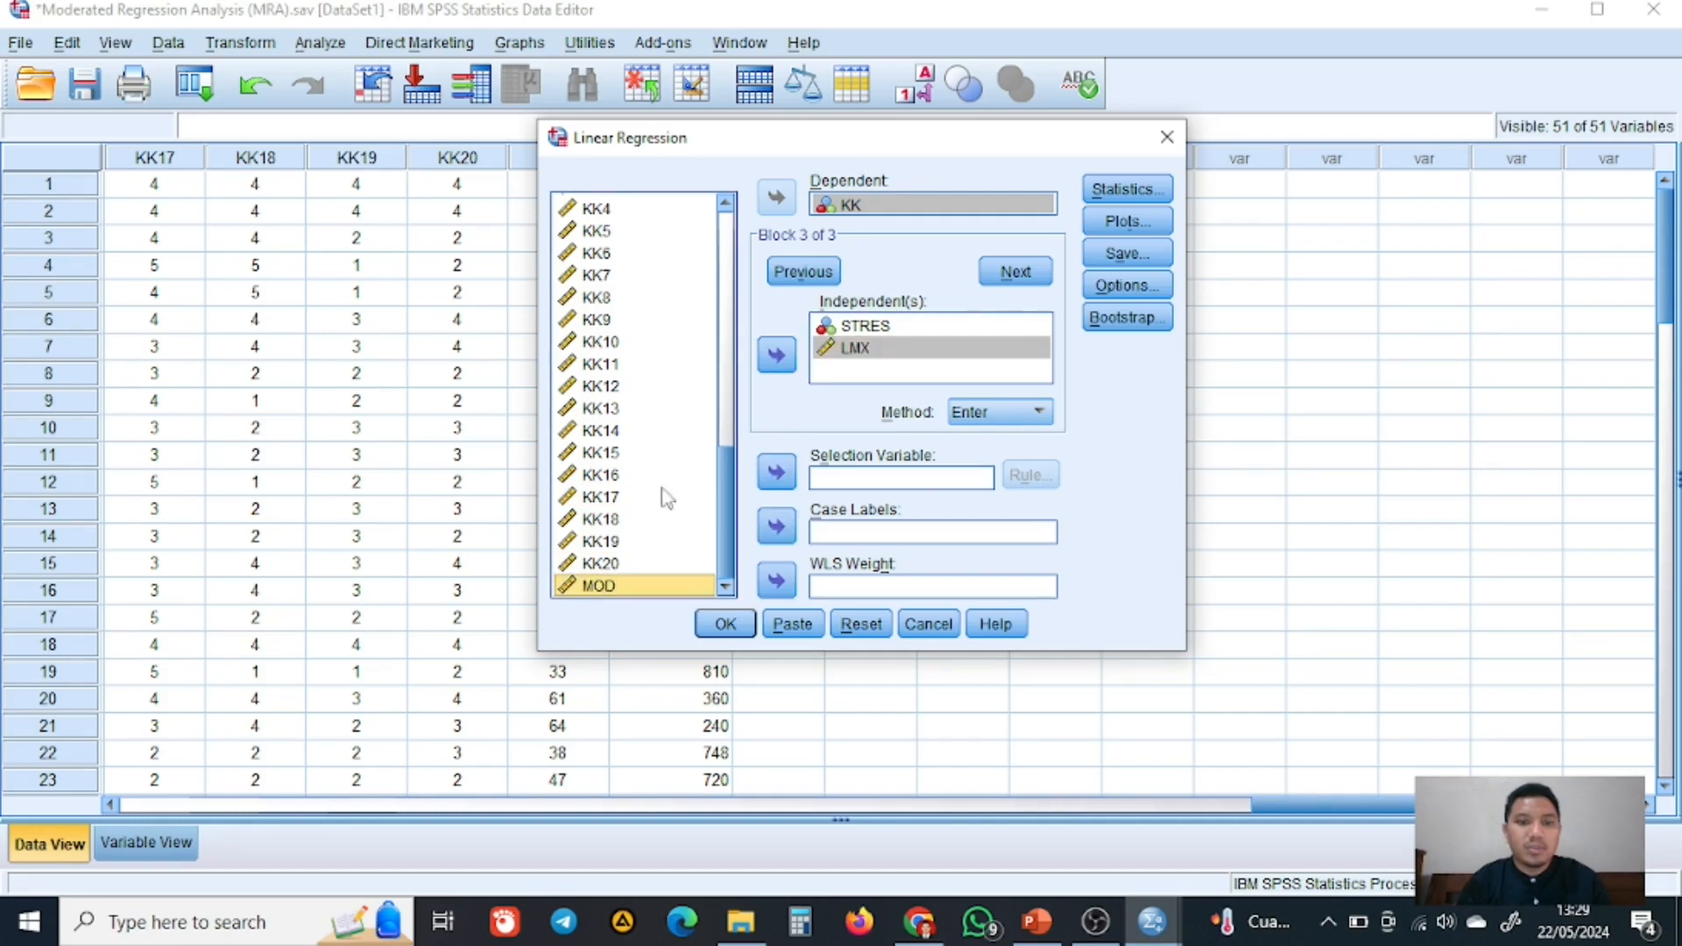
click(776, 357)
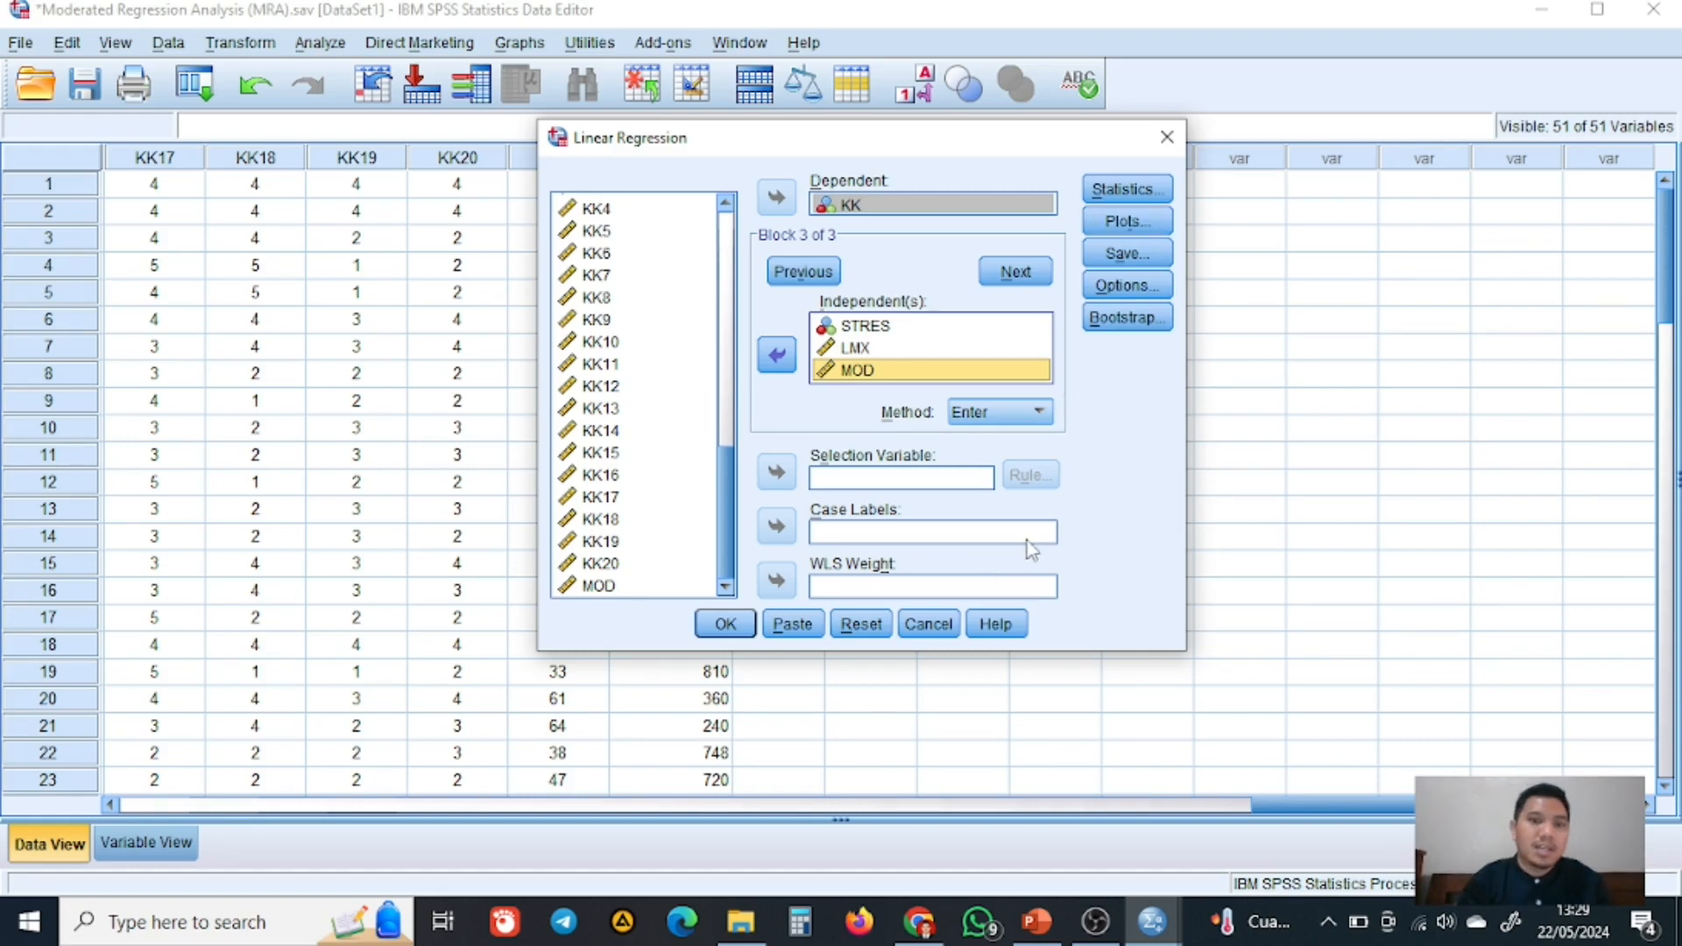
click(738, 629)
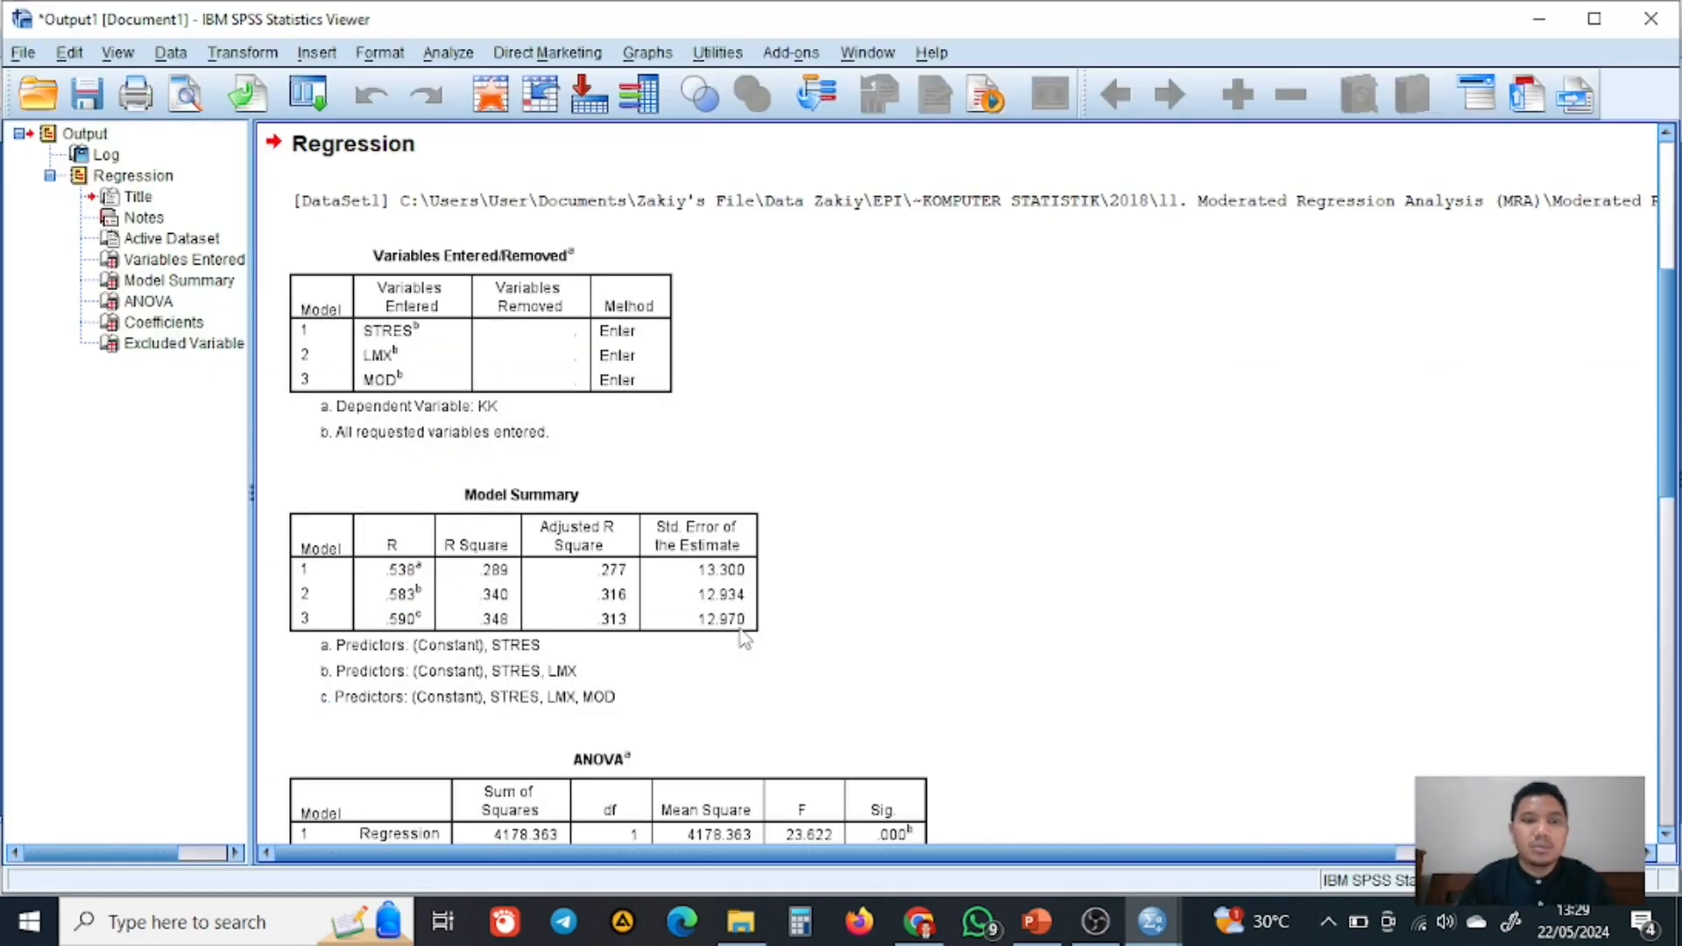
- Compare the KK regression's Model Summary, ANOVA and Coefficients tables with the moderation model diagram on the PowerPoint slide
scroll(741, 637, down, 5)
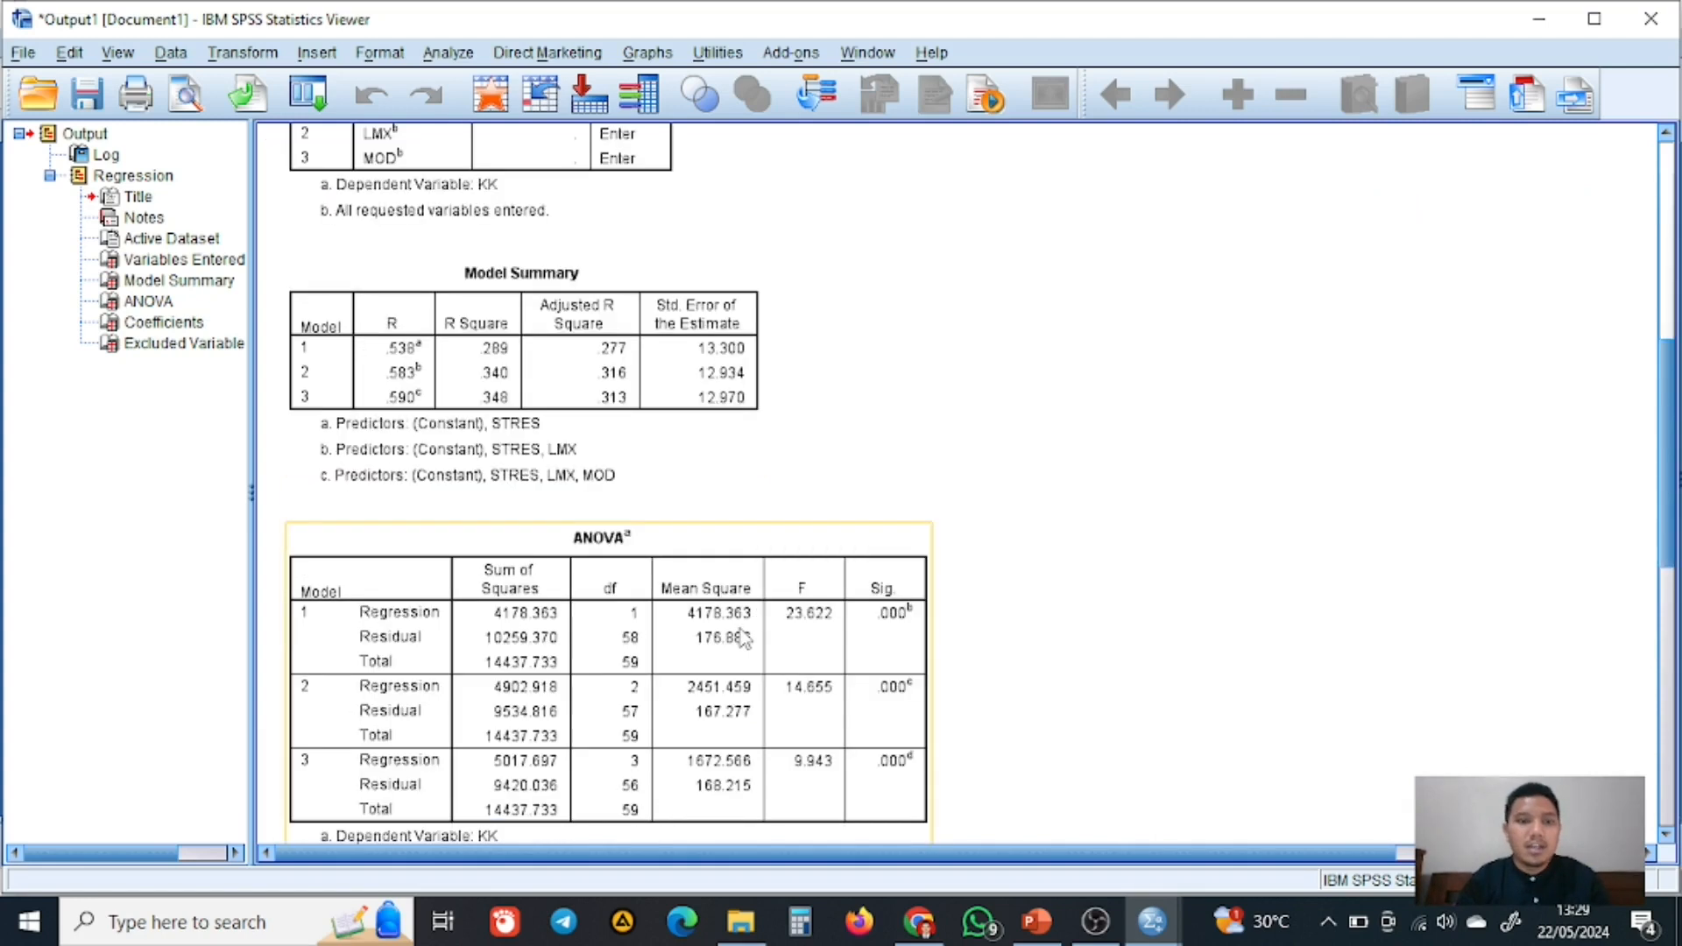
click(1036, 924)
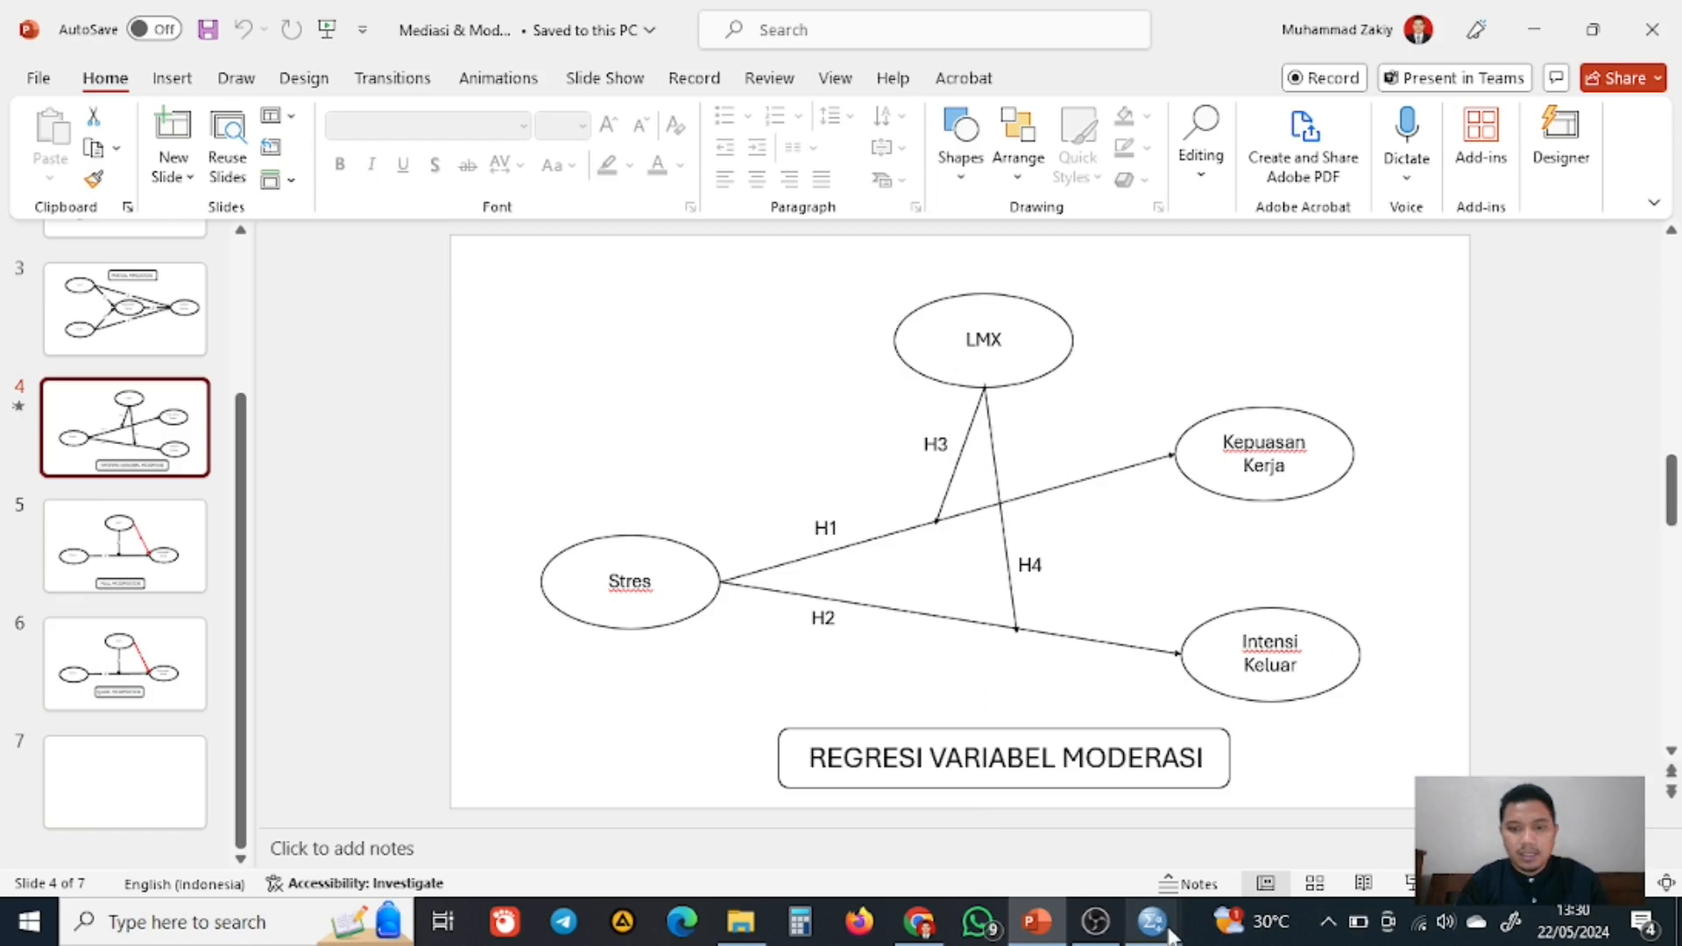
mouse_move(1170, 936)
click(979, 827)
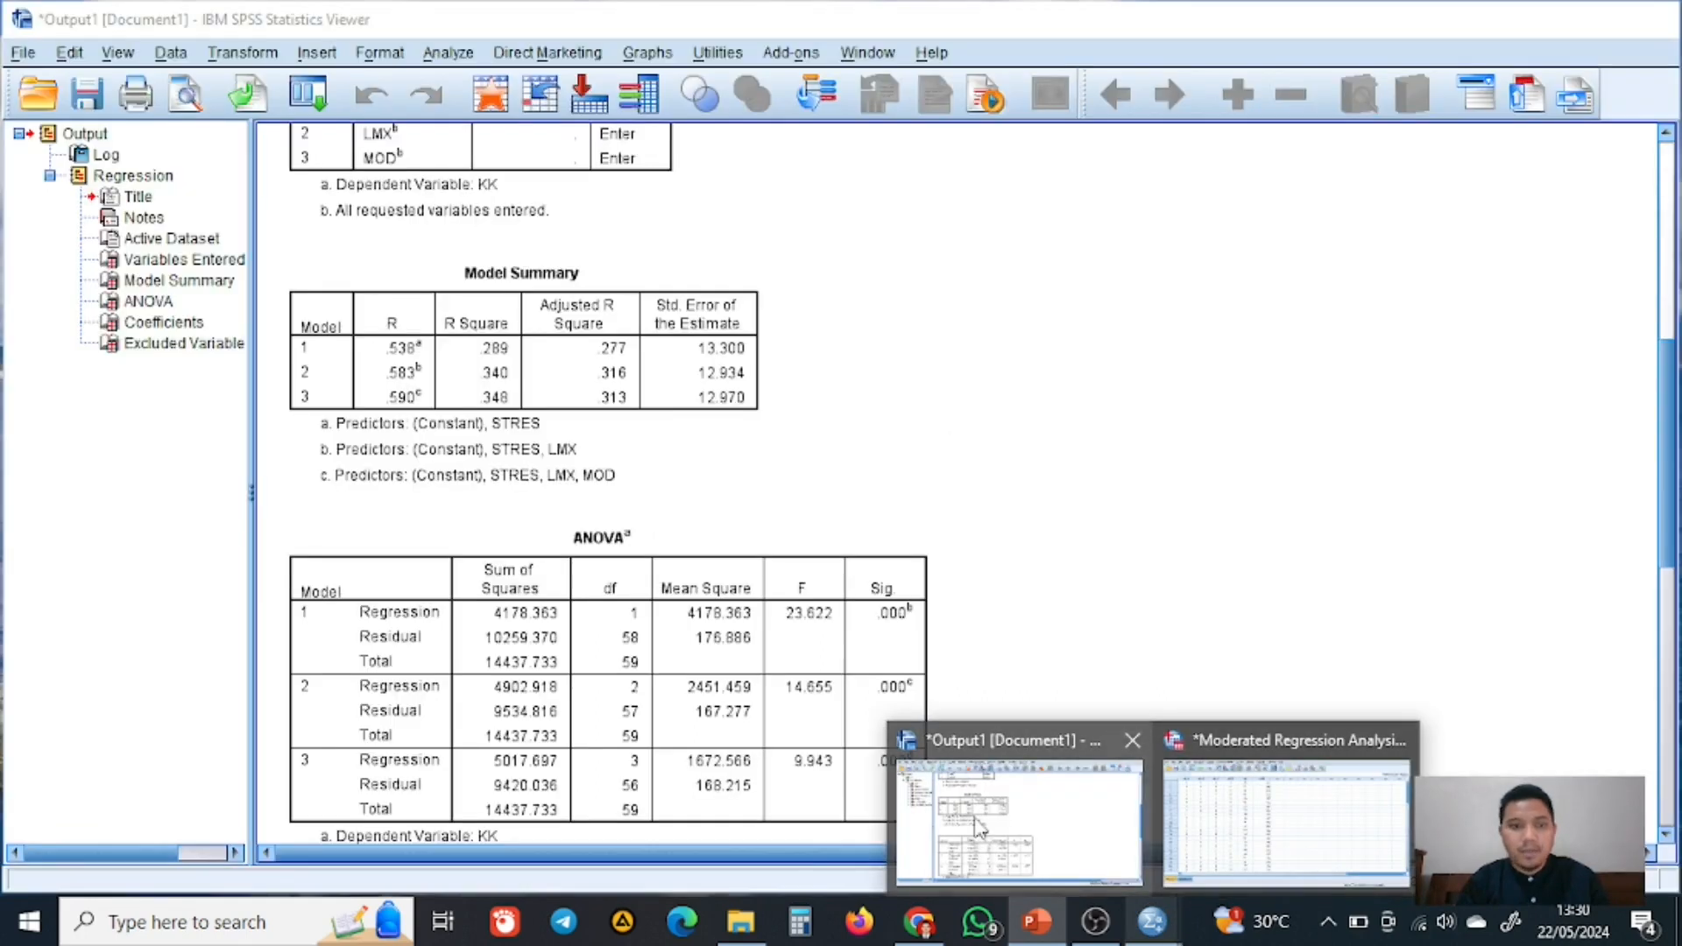
click(864, 631)
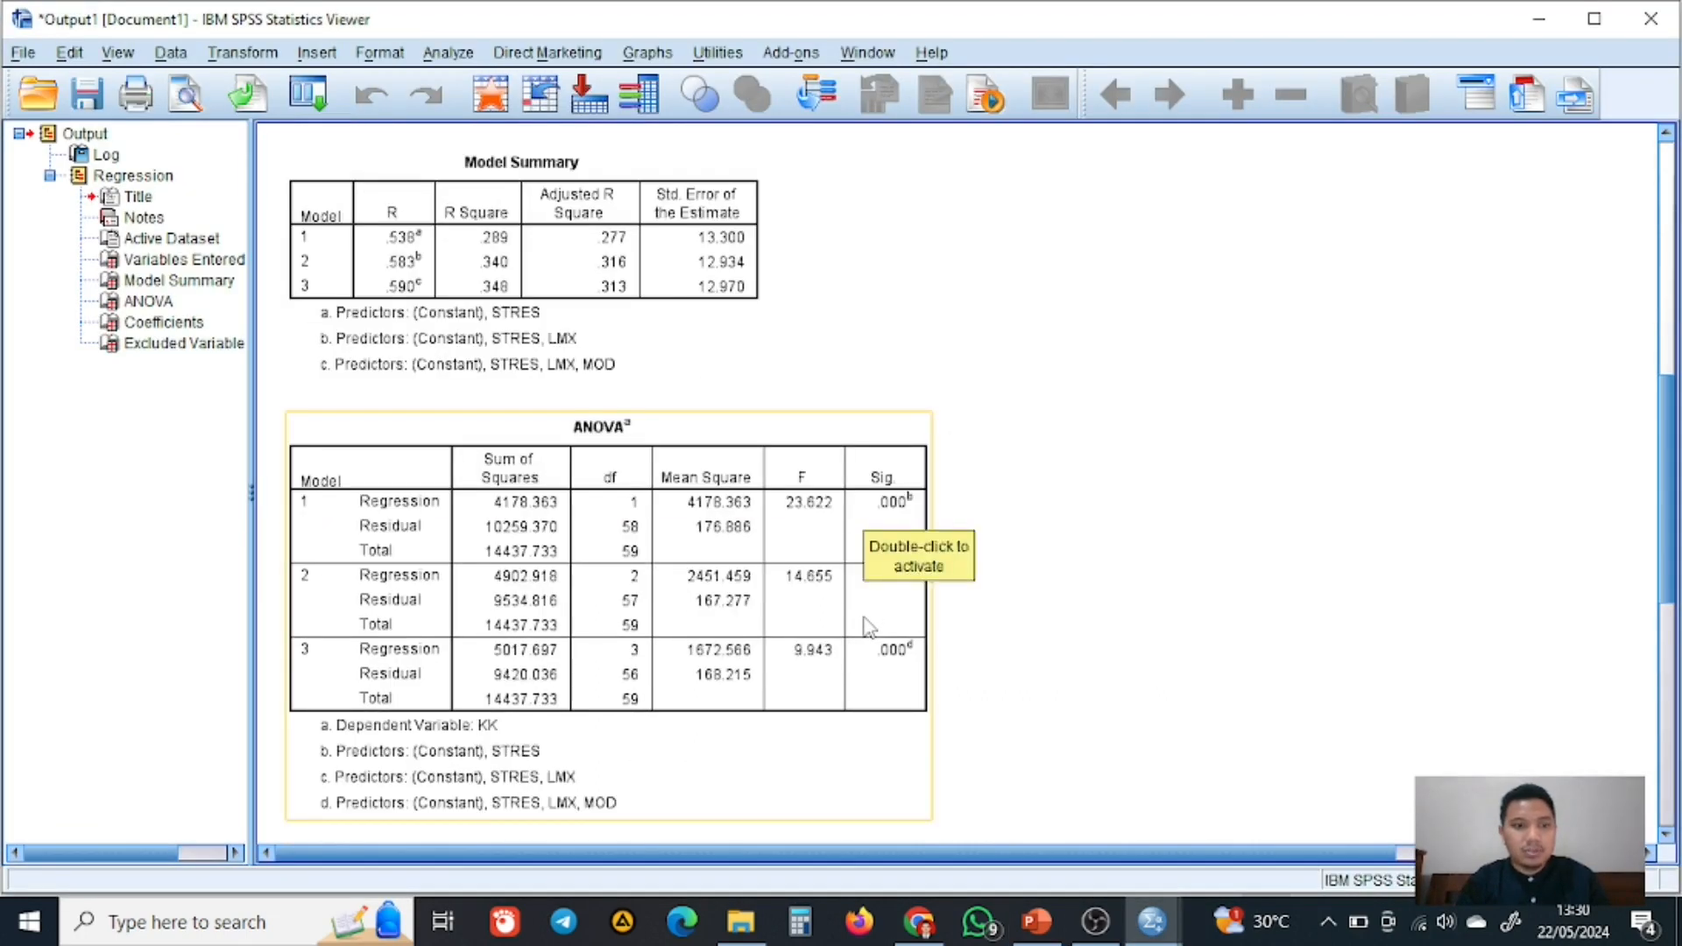
scroll(864, 627, down, 3)
click(863, 627)
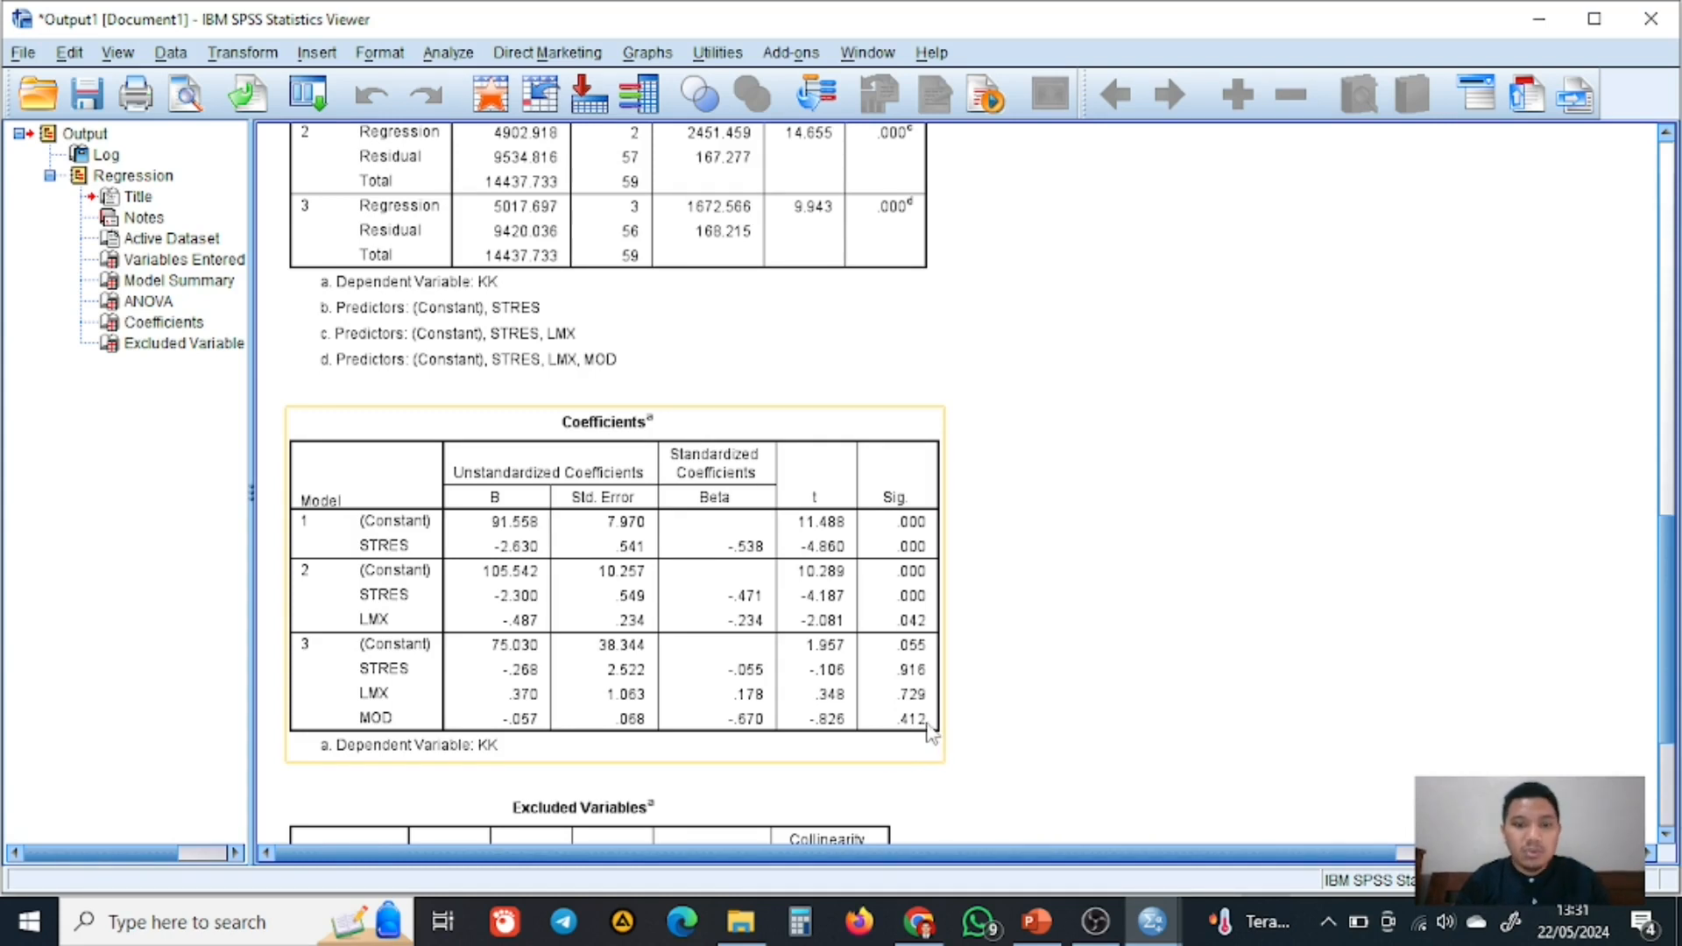
click(1038, 922)
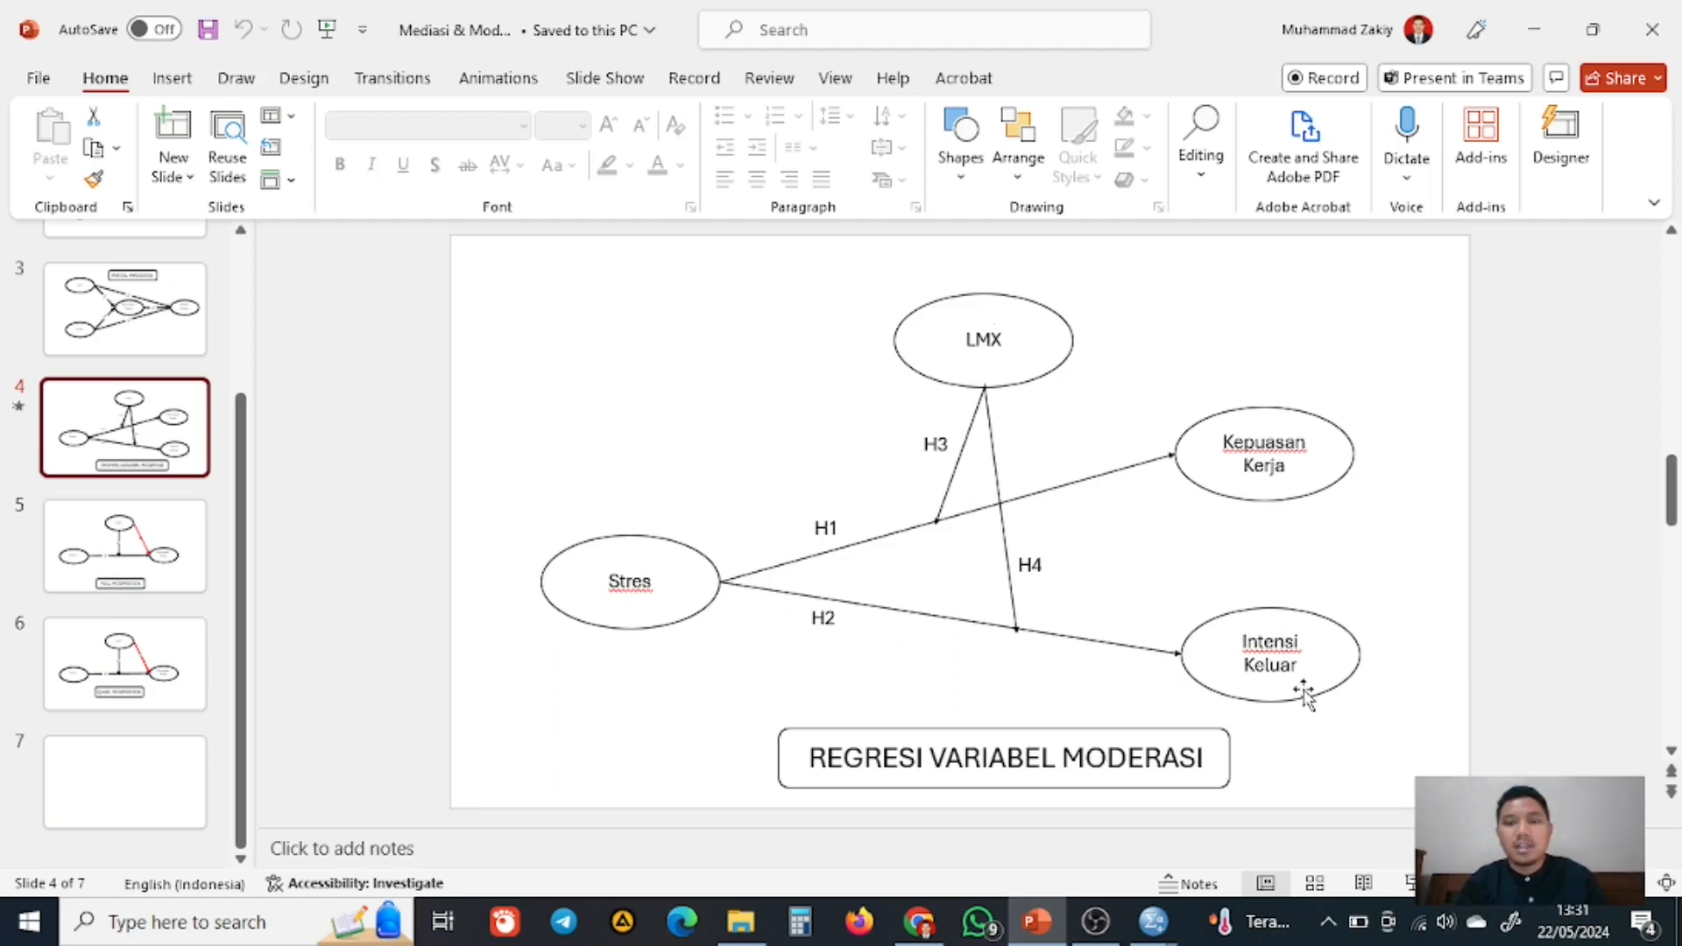
- Switch to the SPSS data editor, reopen the linear regression setup and remove KK as the dependent variable
mouse_move(1152, 921)
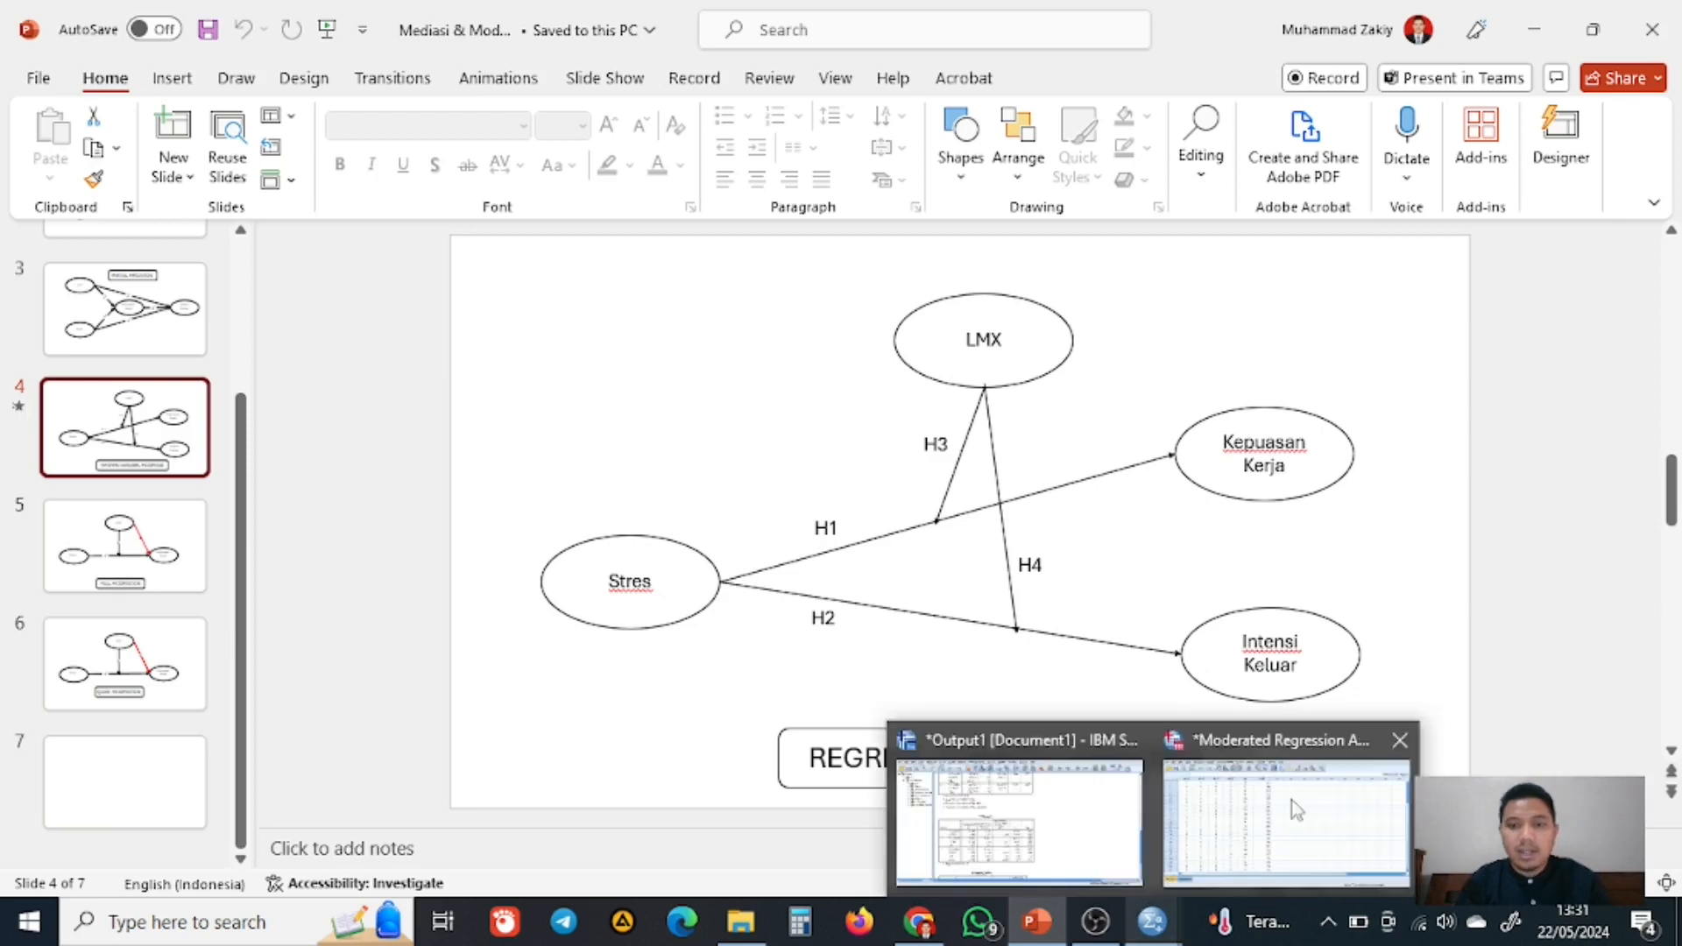
click(1303, 793)
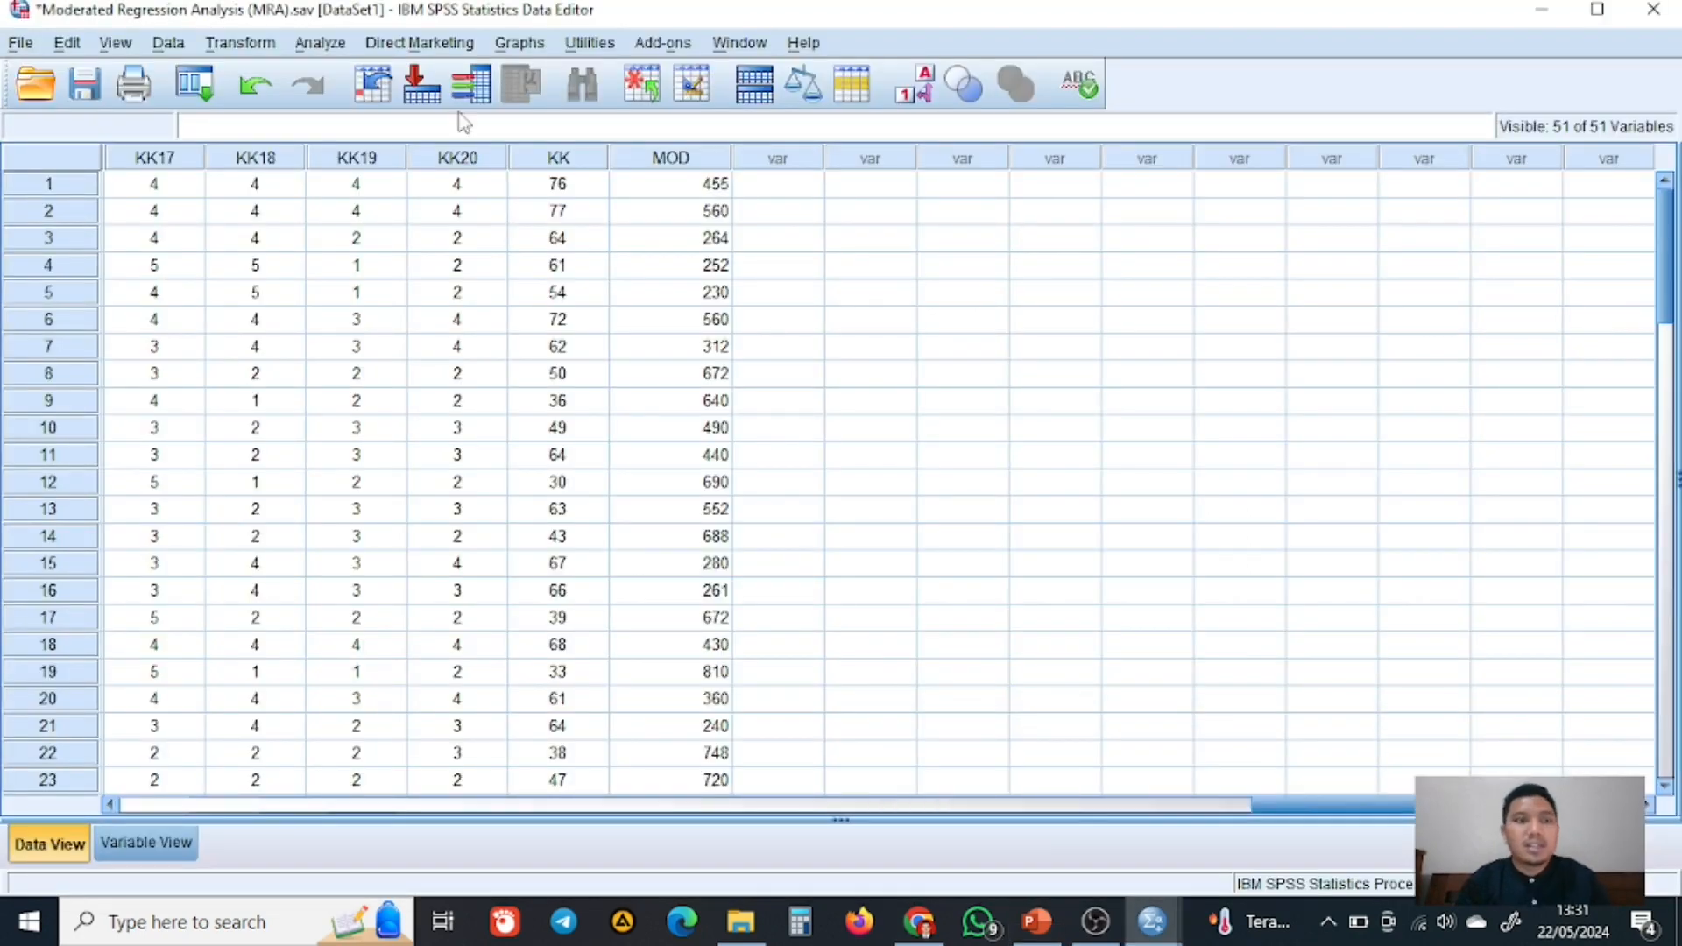
click(314, 48)
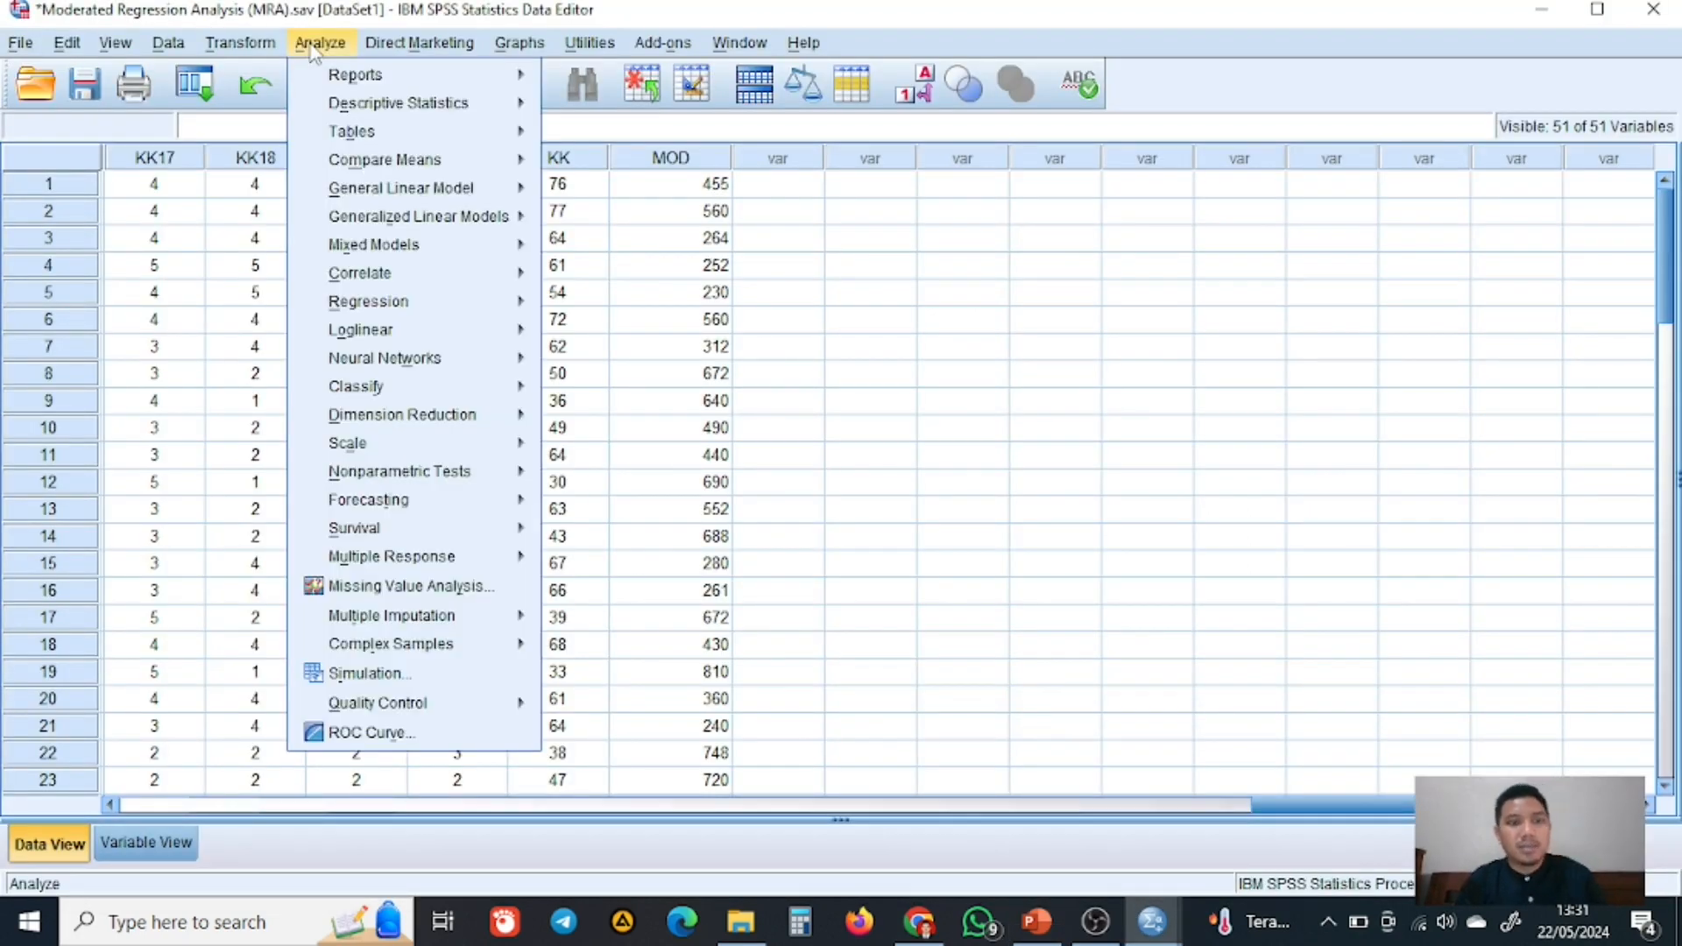
mouse_move(471, 307)
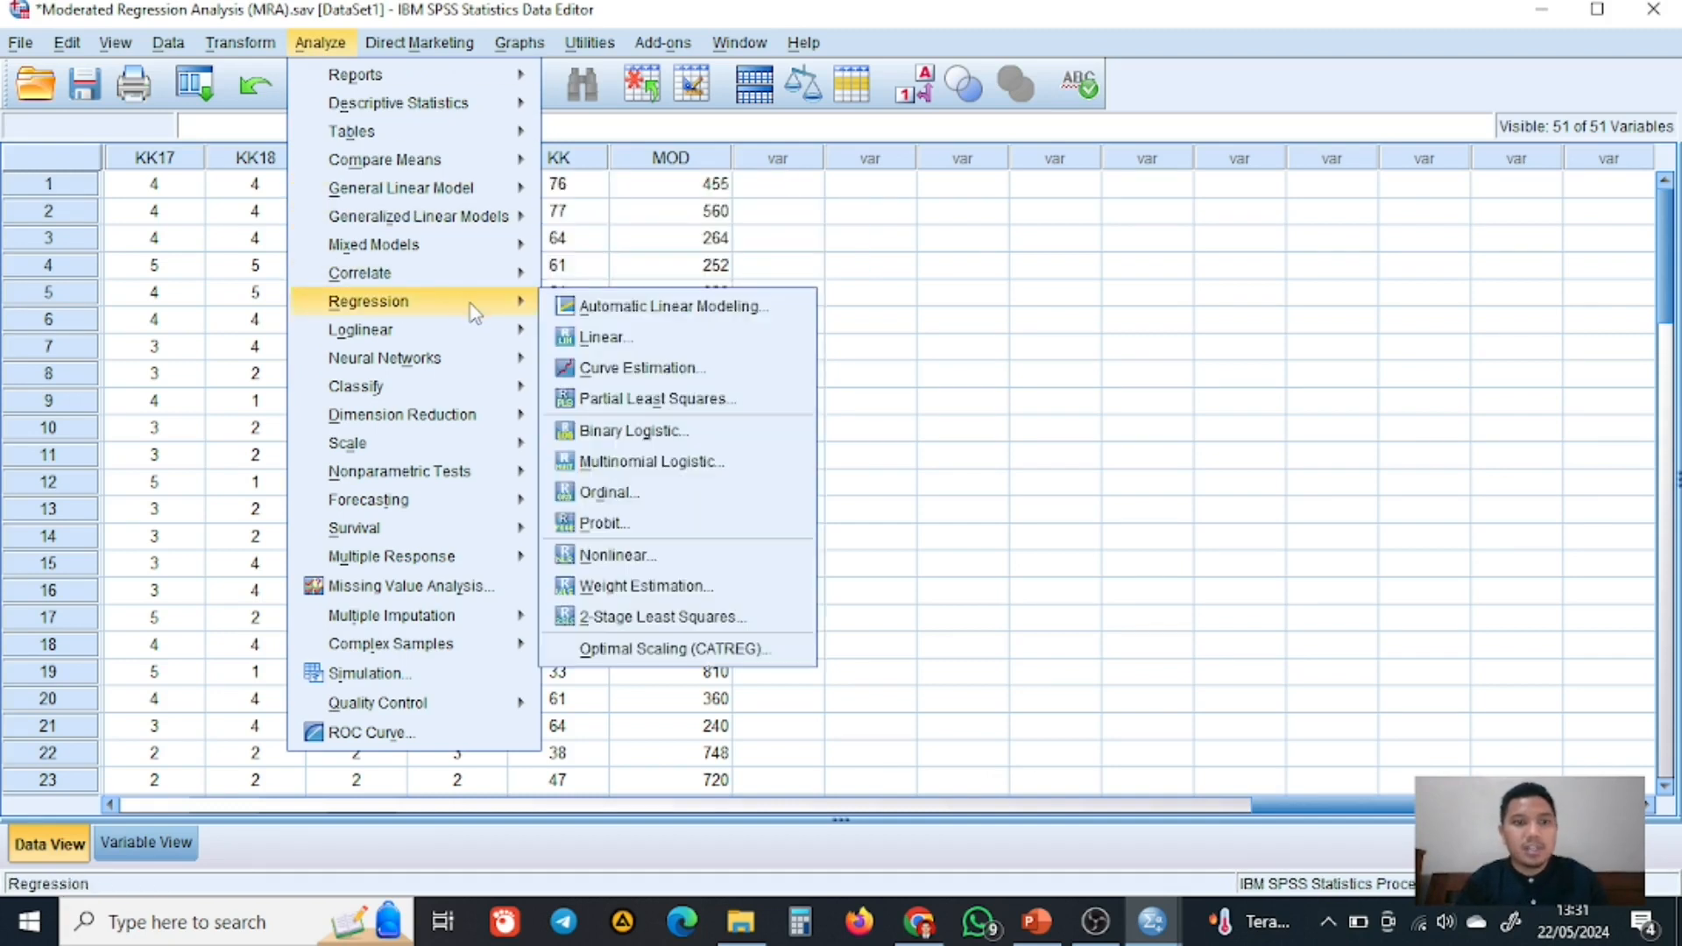
click(628, 349)
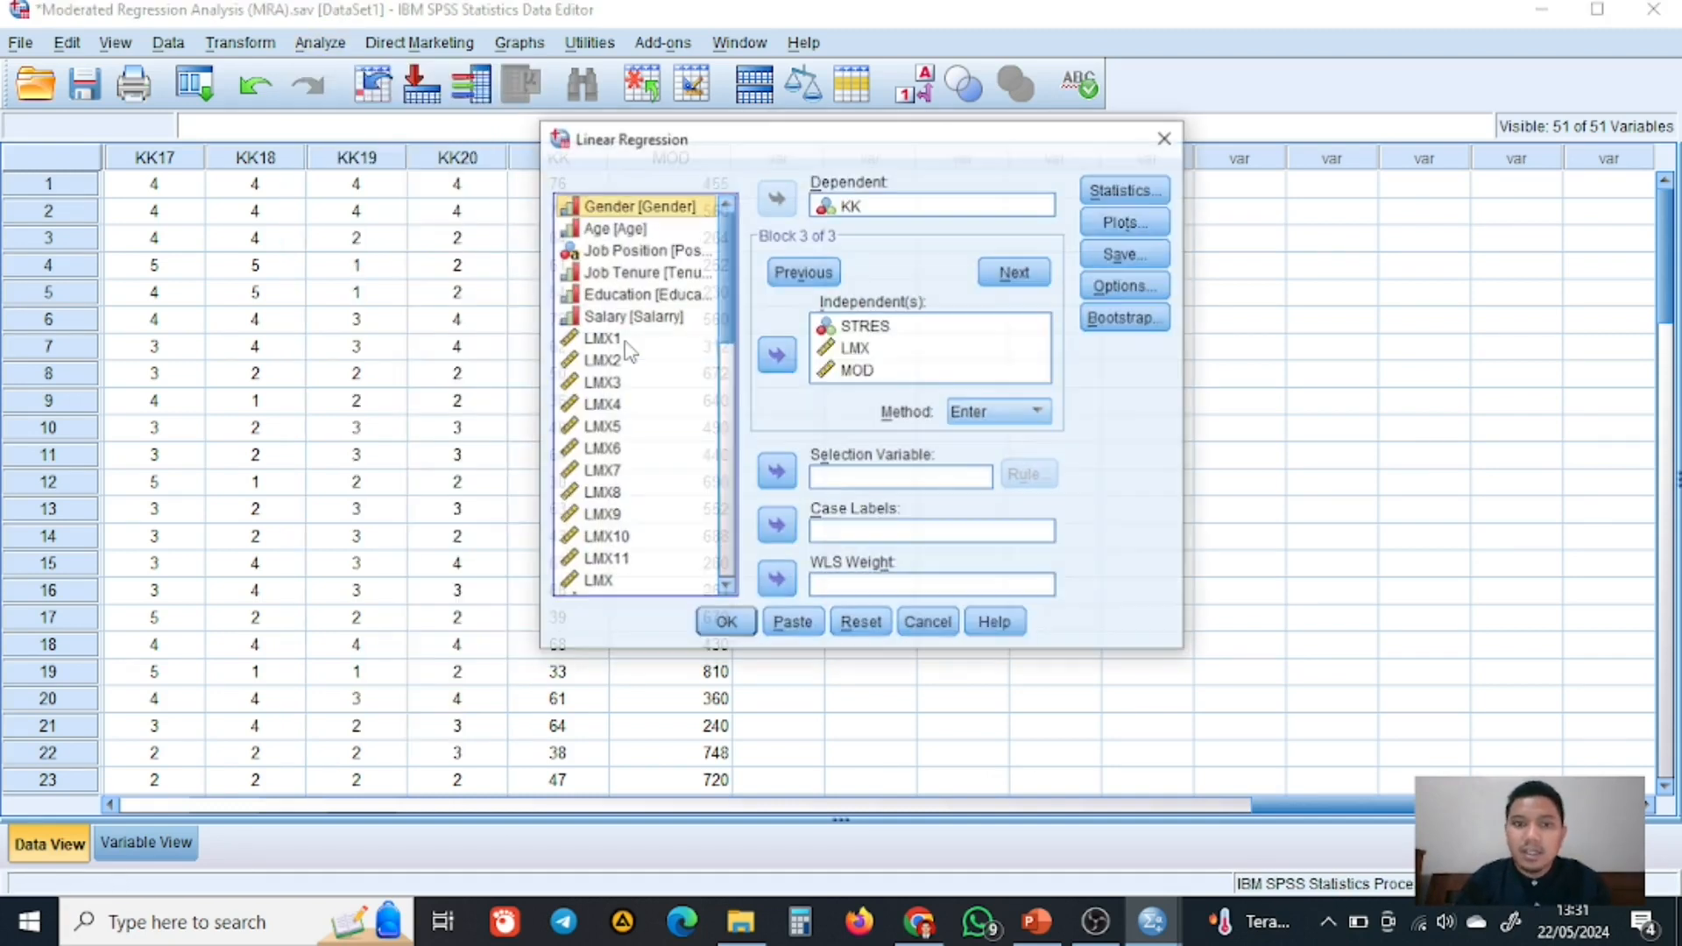
click(902, 206)
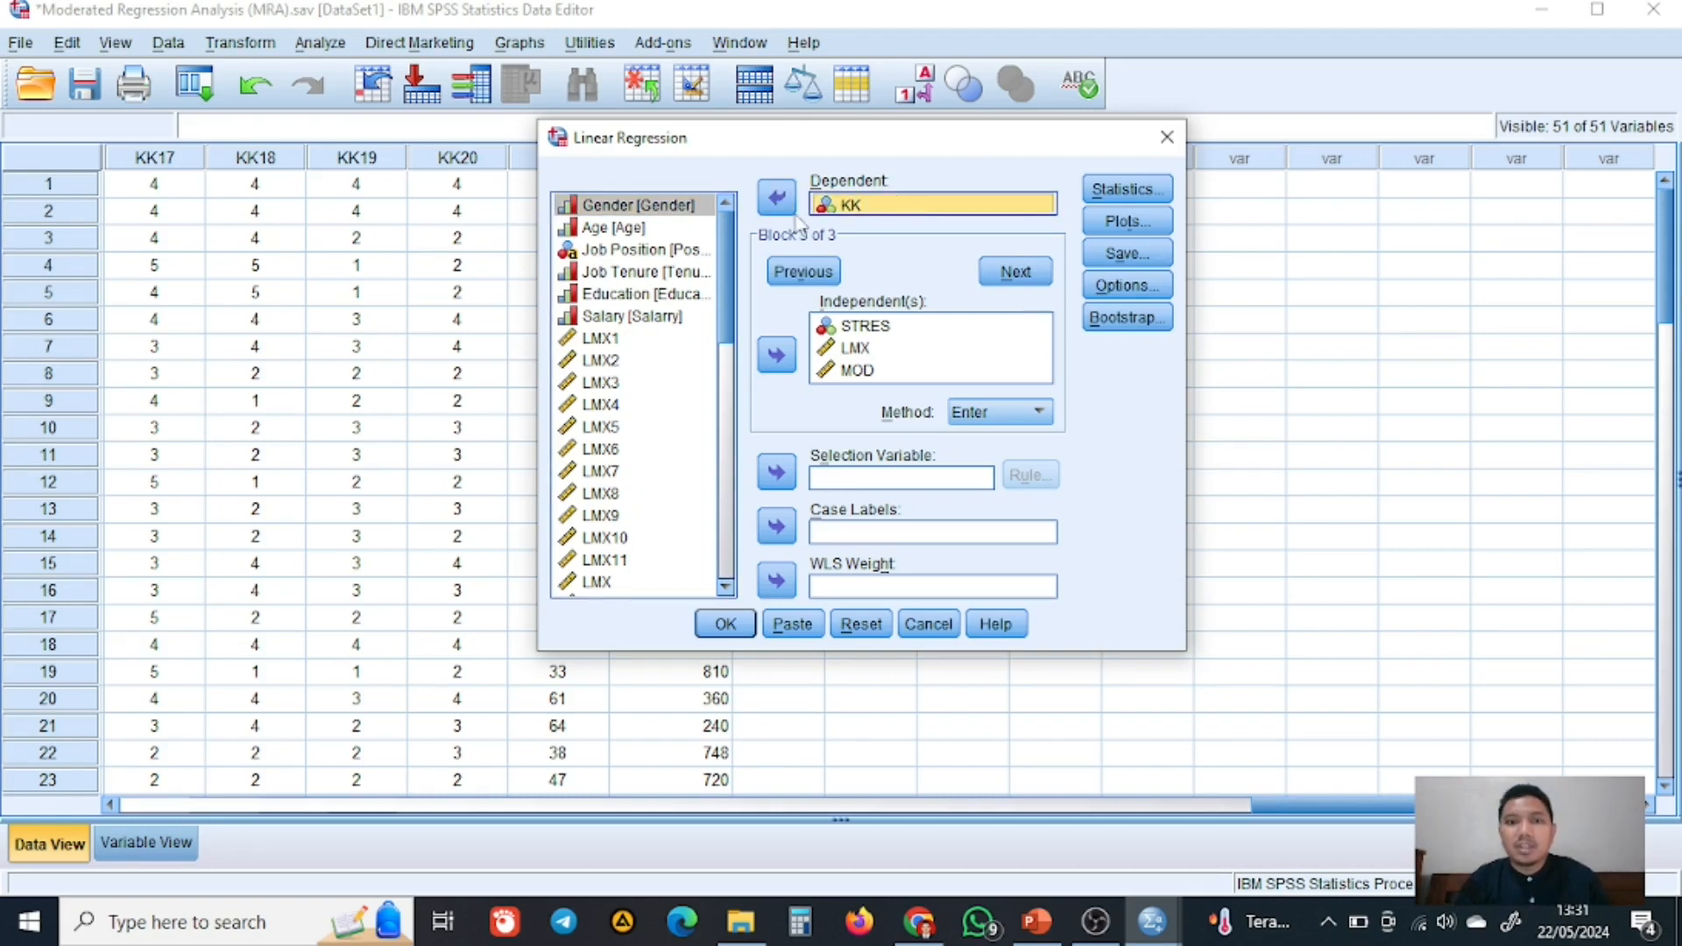
click(776, 198)
- Assign IK as the dependent variable, keeping the three existing predictor blocks, and run the regression
scroll(617, 456, down, 1)
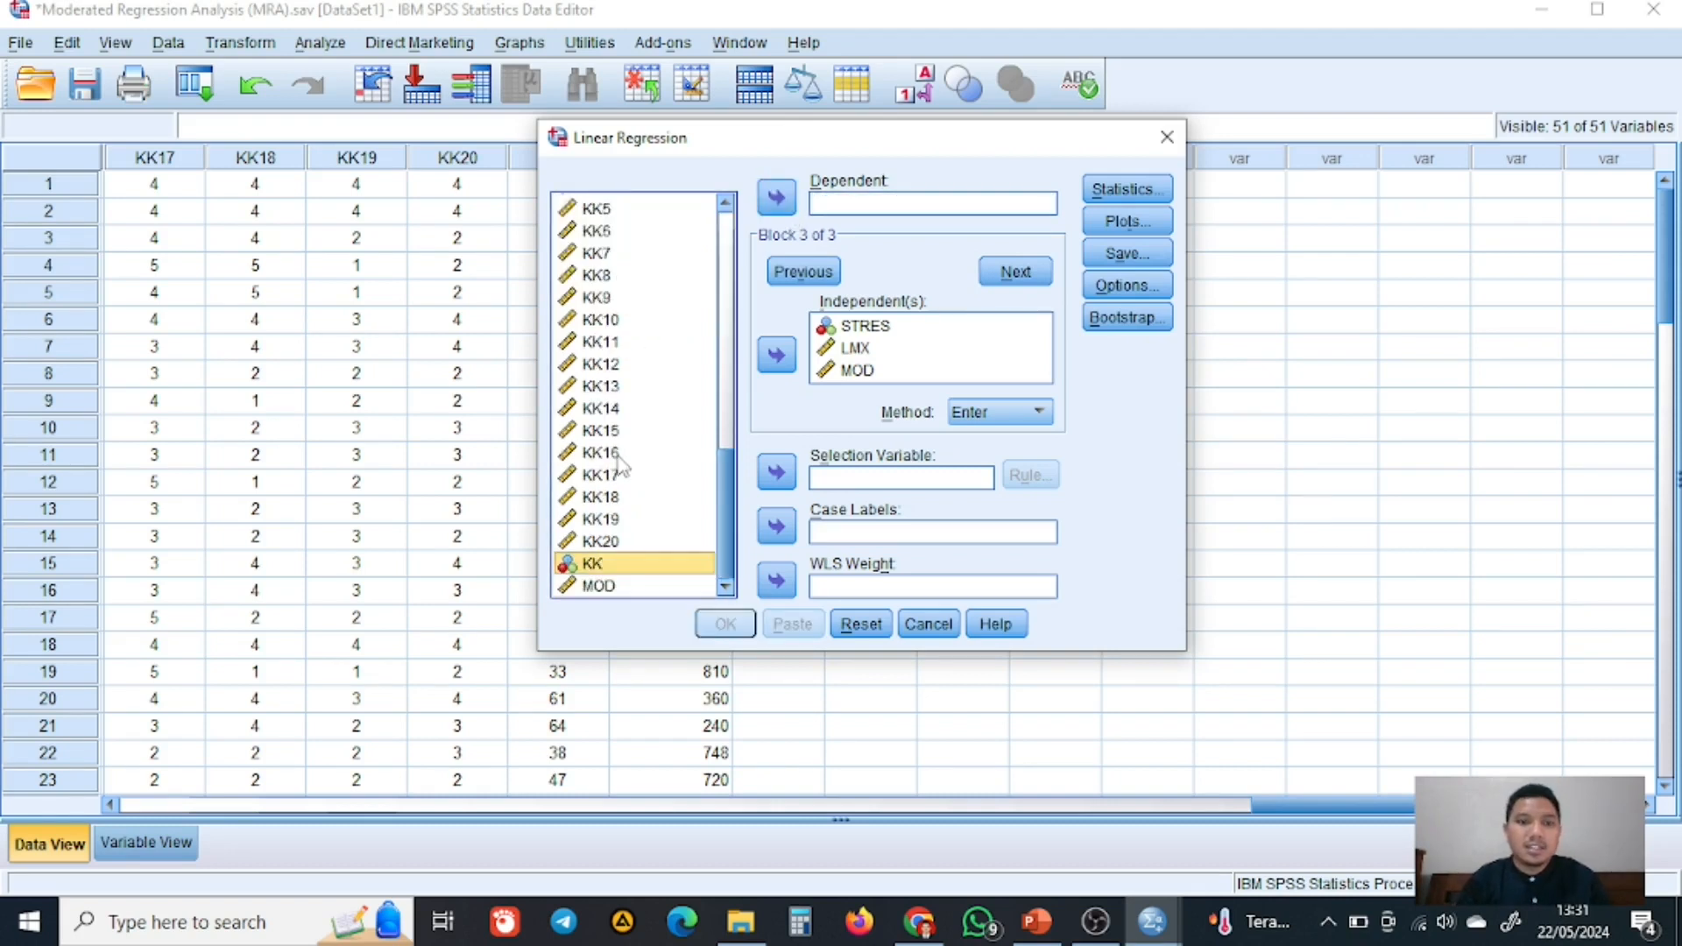
scroll(622, 447, up, 2)
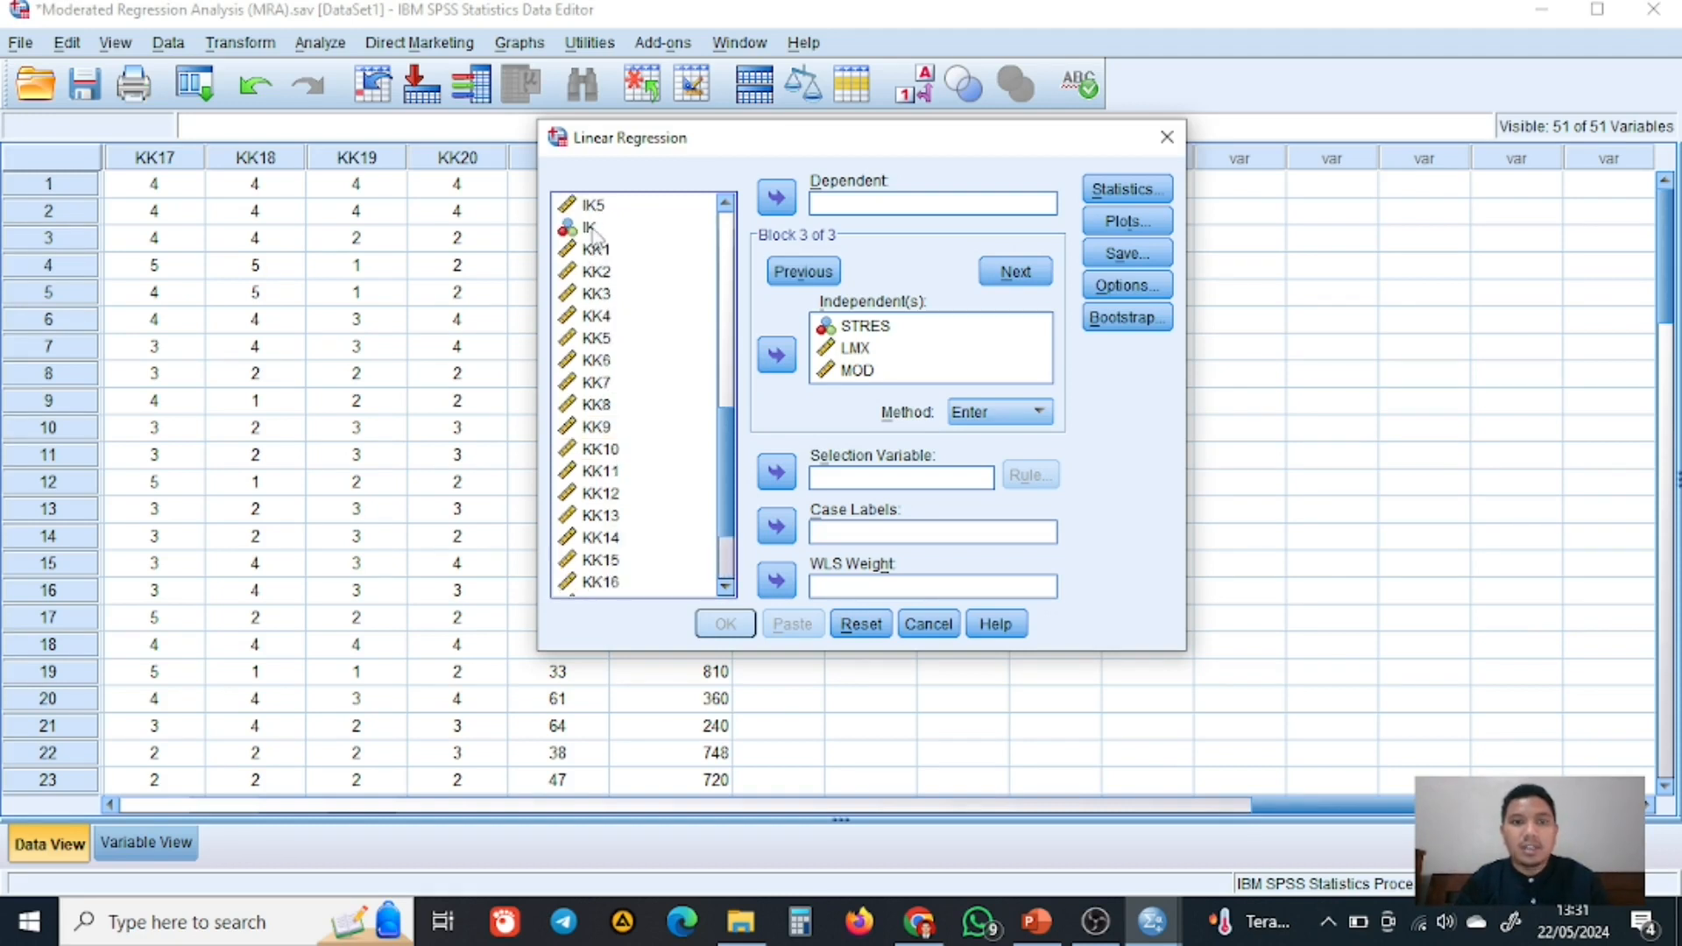
click(592, 230)
click(777, 199)
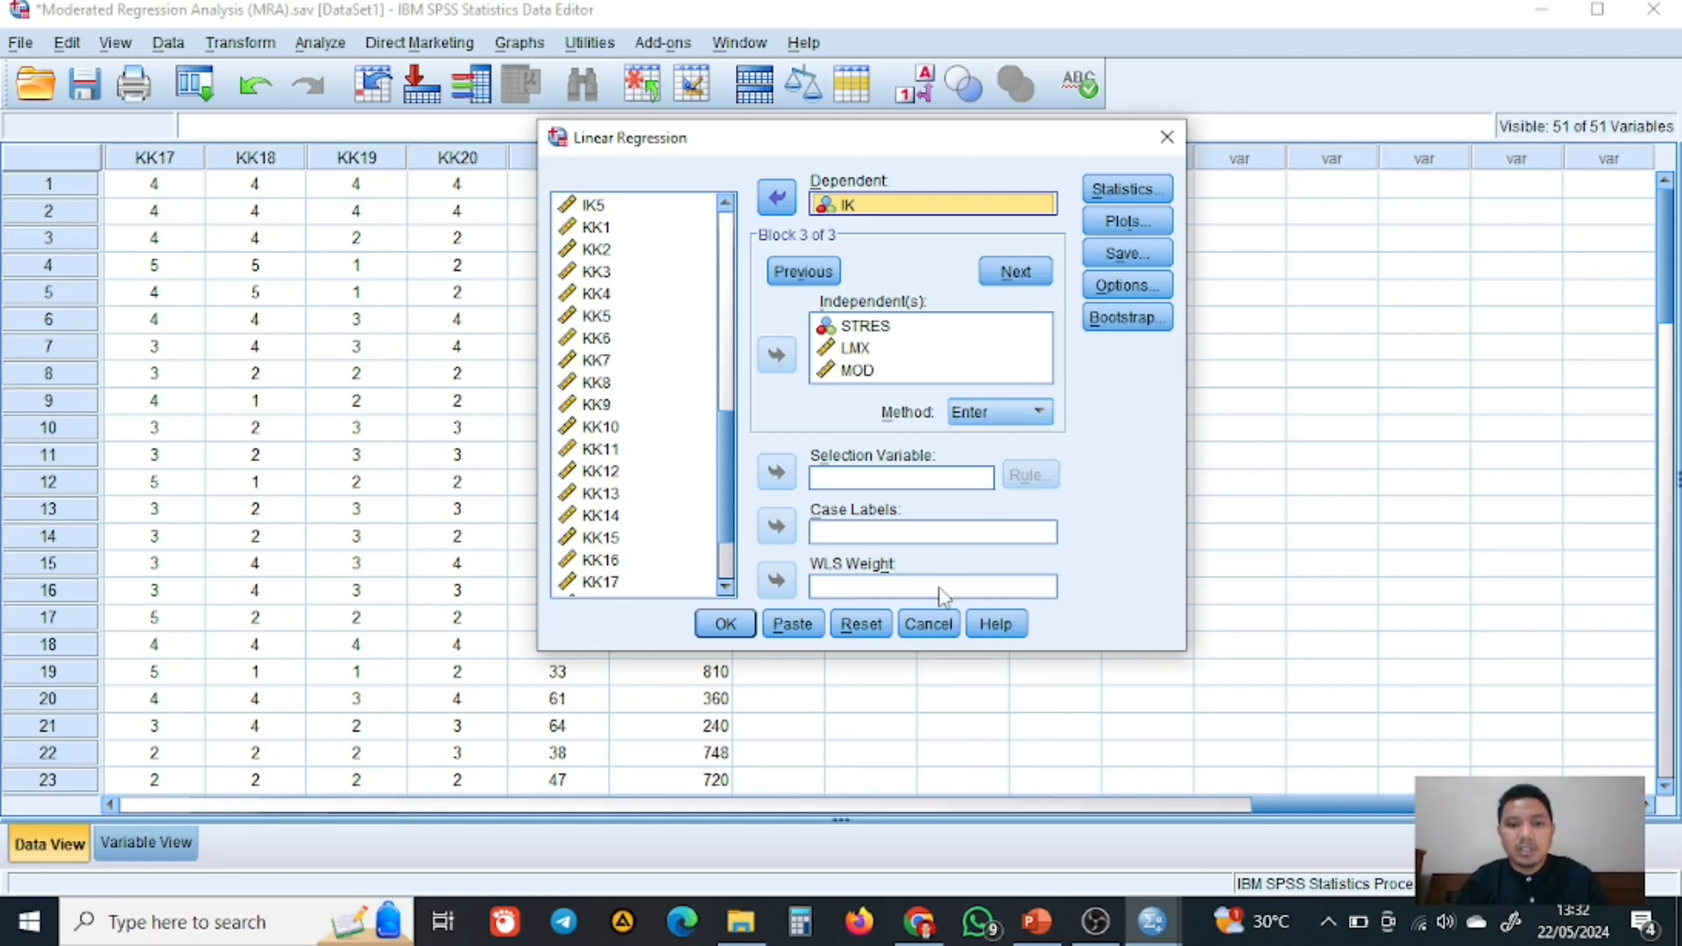
click(724, 626)
- Examine the IK regression's ANOVA and Coefficients tables, then switch to the moderation model diagram in PowerPoint
scroll(722, 632, down, 5)
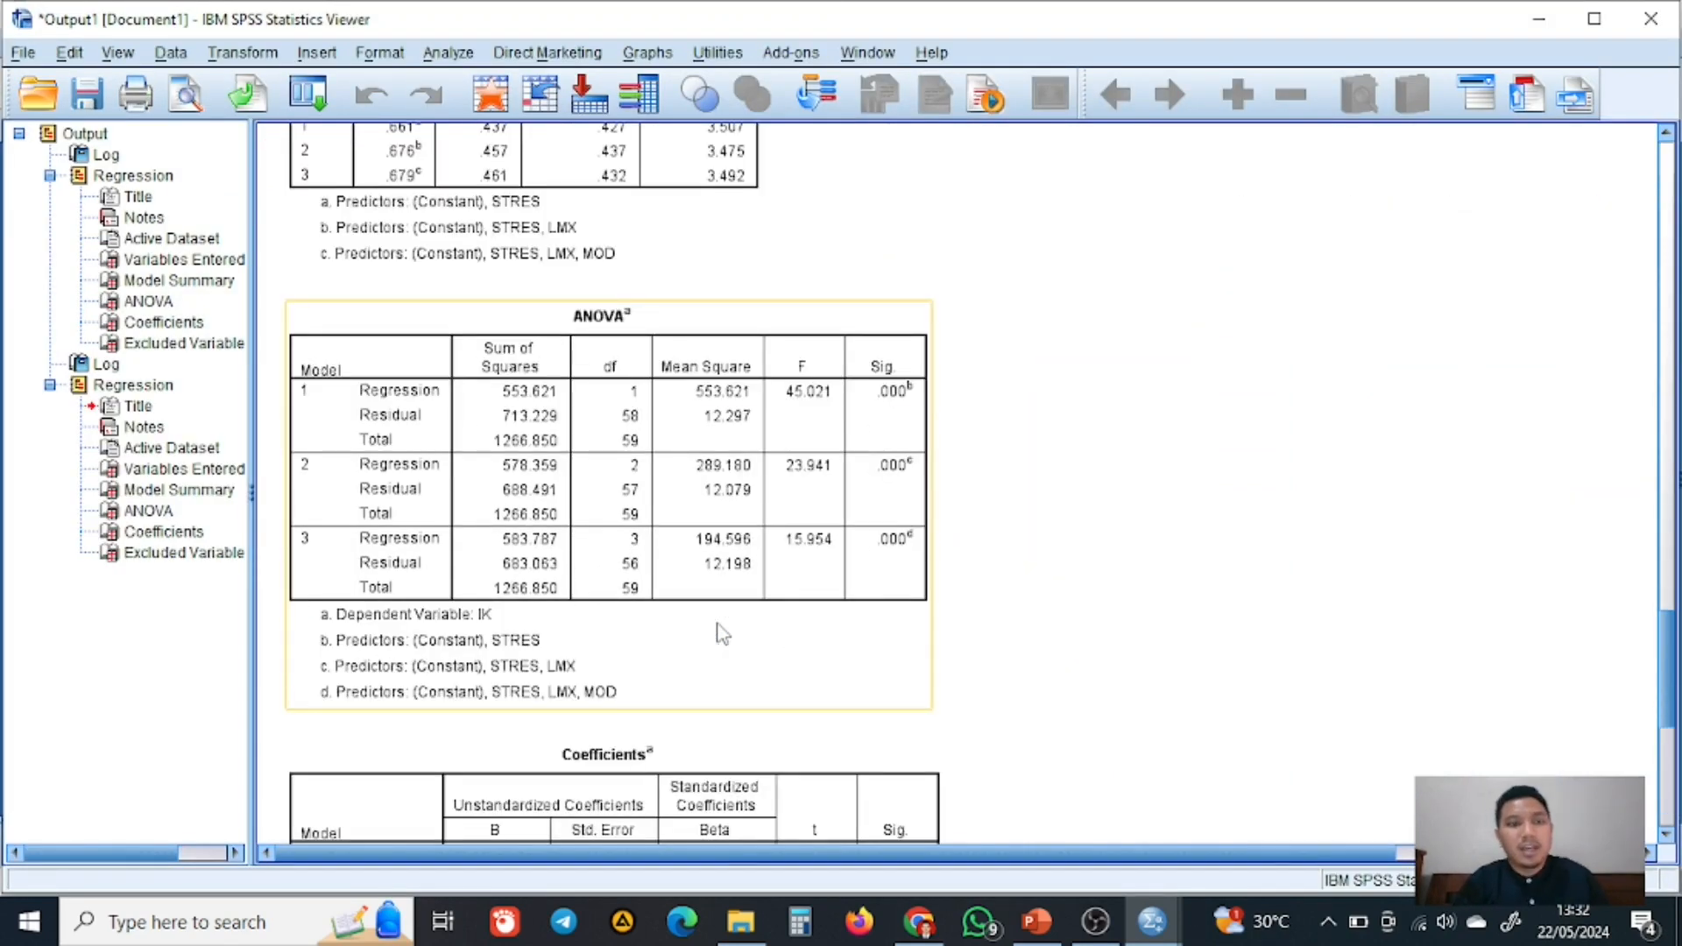
scroll(720, 627, down, 5)
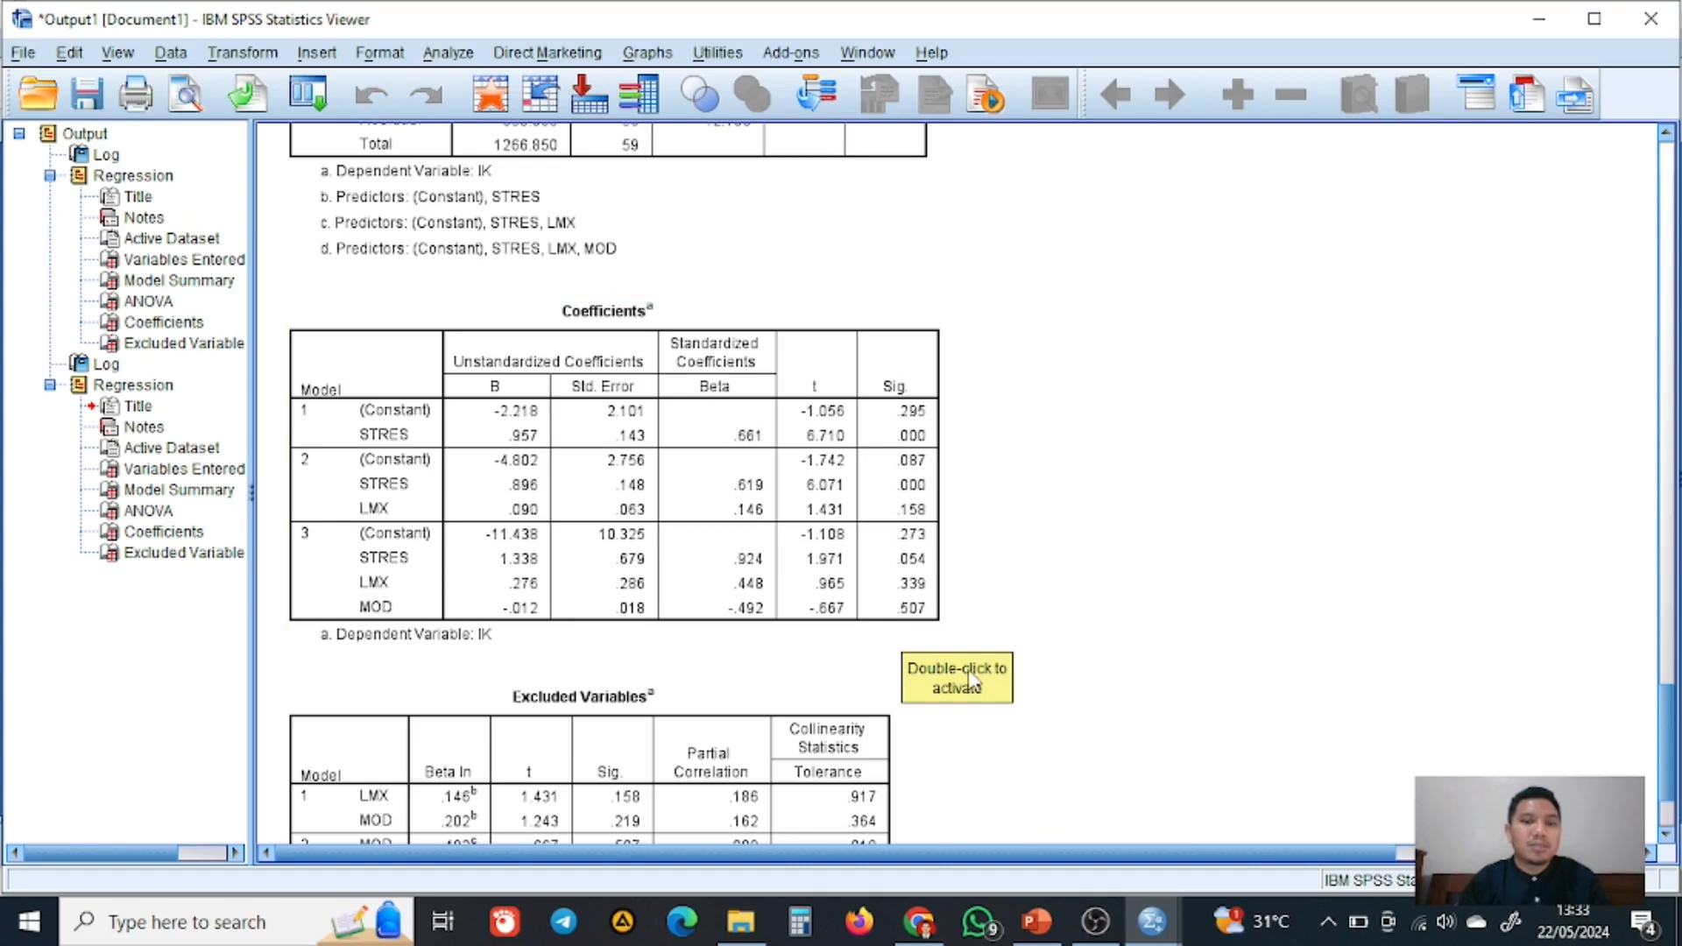
click(1037, 922)
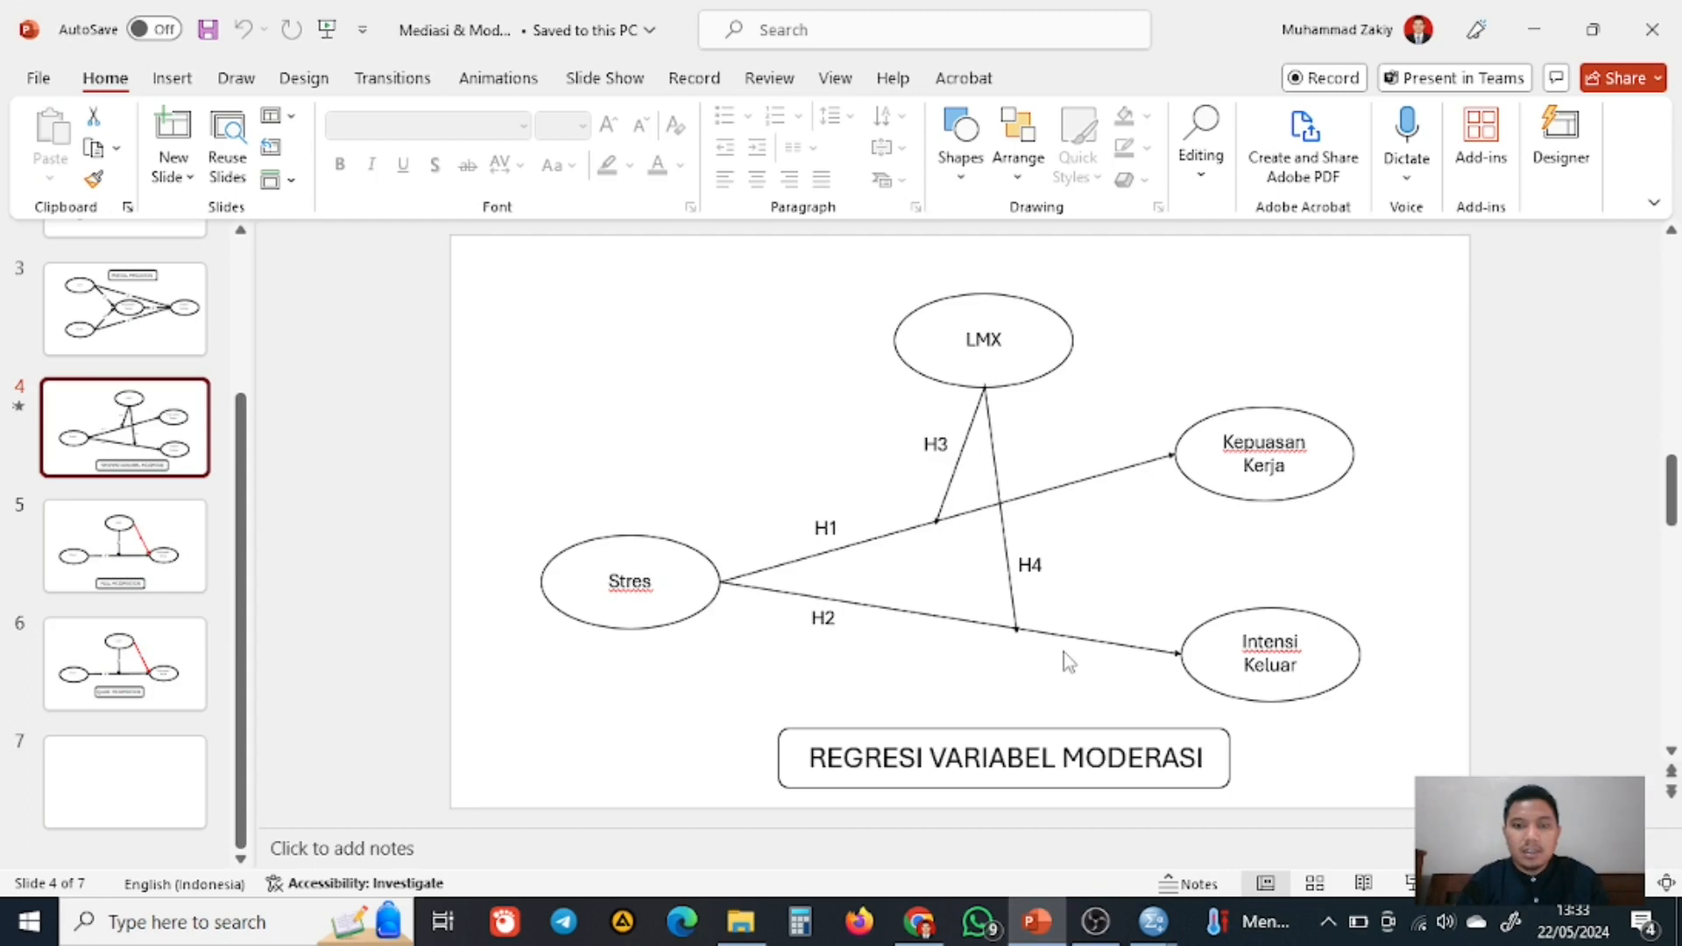